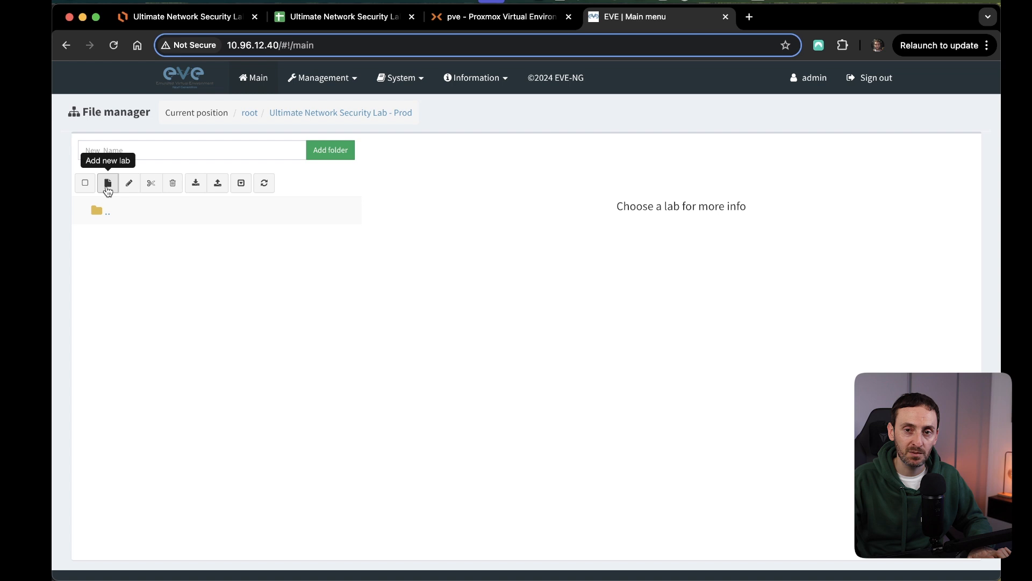
Create a new lab named "Ultimate Network Security Project" in the Ultimate Network Security Lab - Prod folder.
left_click(109, 184)
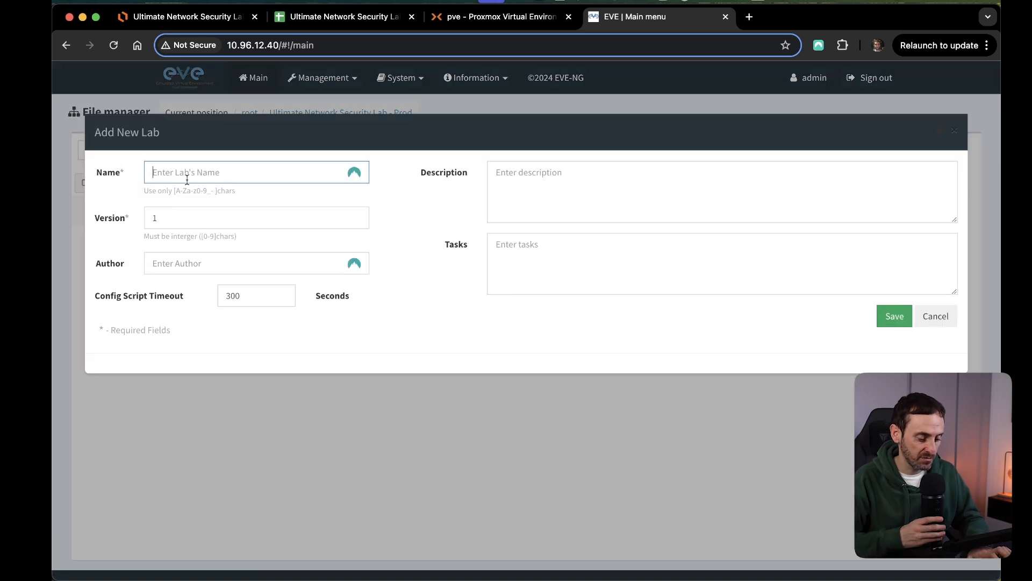
type("Ultima")
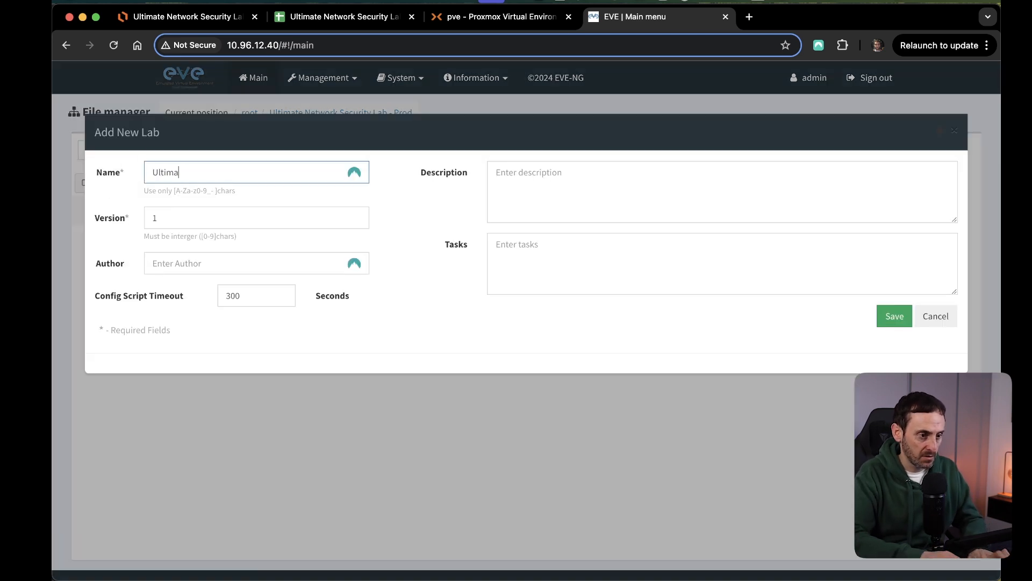
type("te Network Security Project")
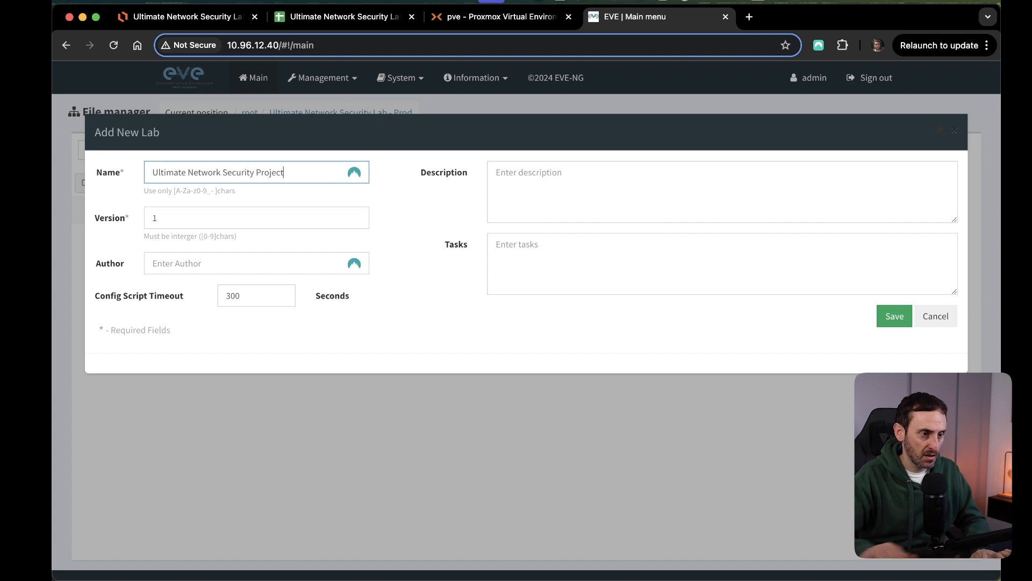
left_click(892, 317)
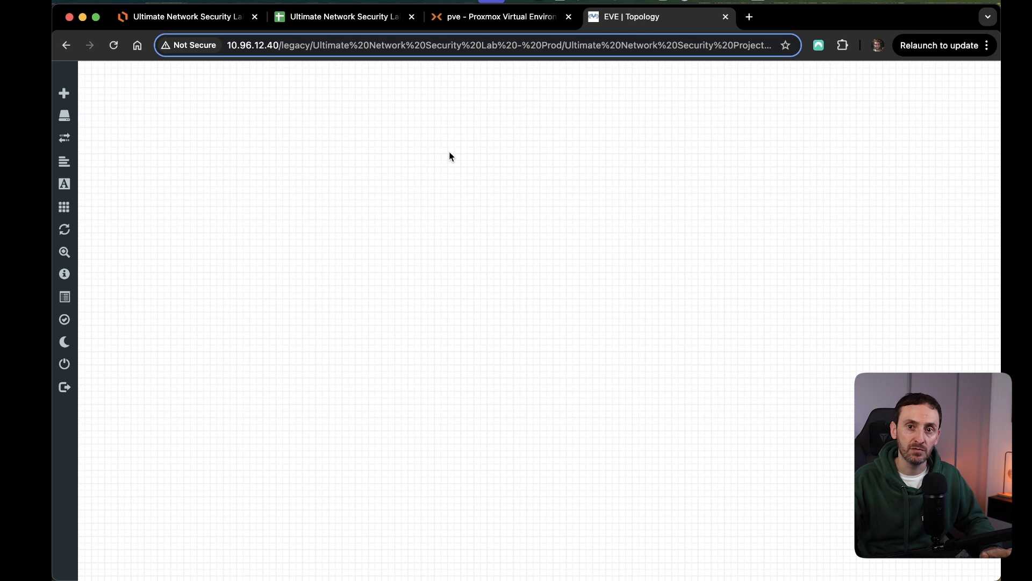
Switch to the Lucidchart network diagram and examine the ISP clouds, routers and external switches in the External Network area.
left_click(202, 14)
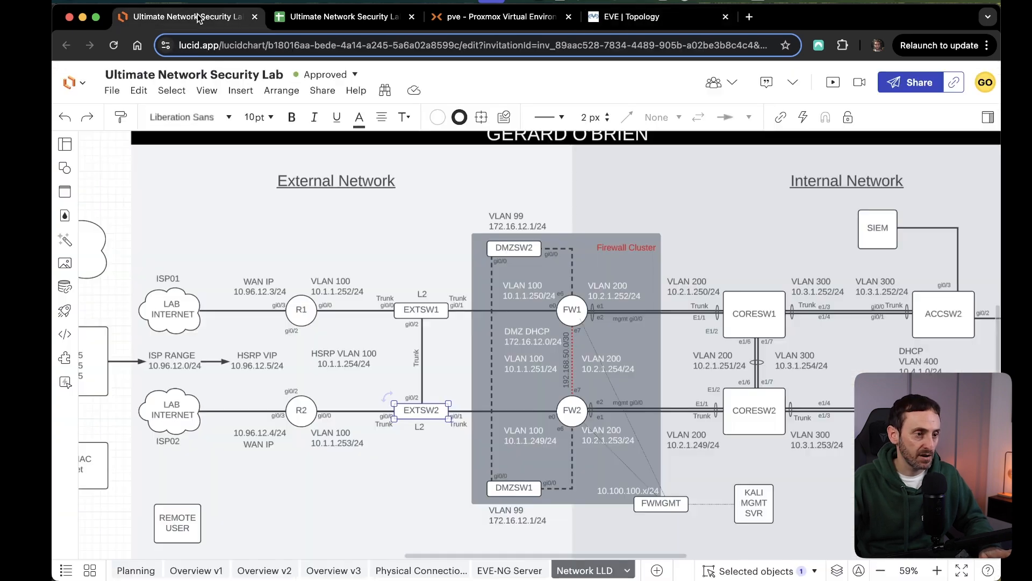
scroll(442, 230, "left", 4)
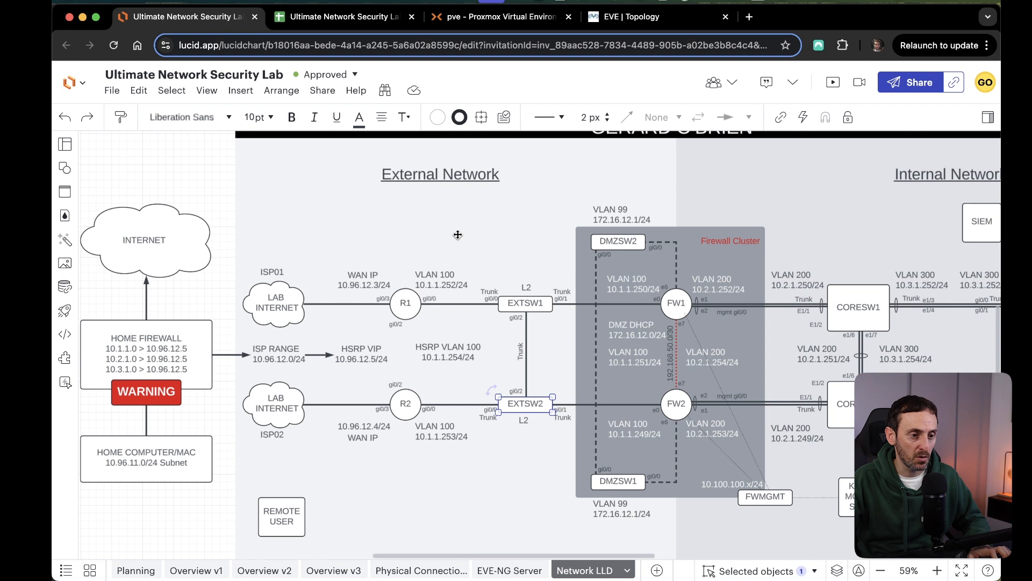
left_click(285, 306)
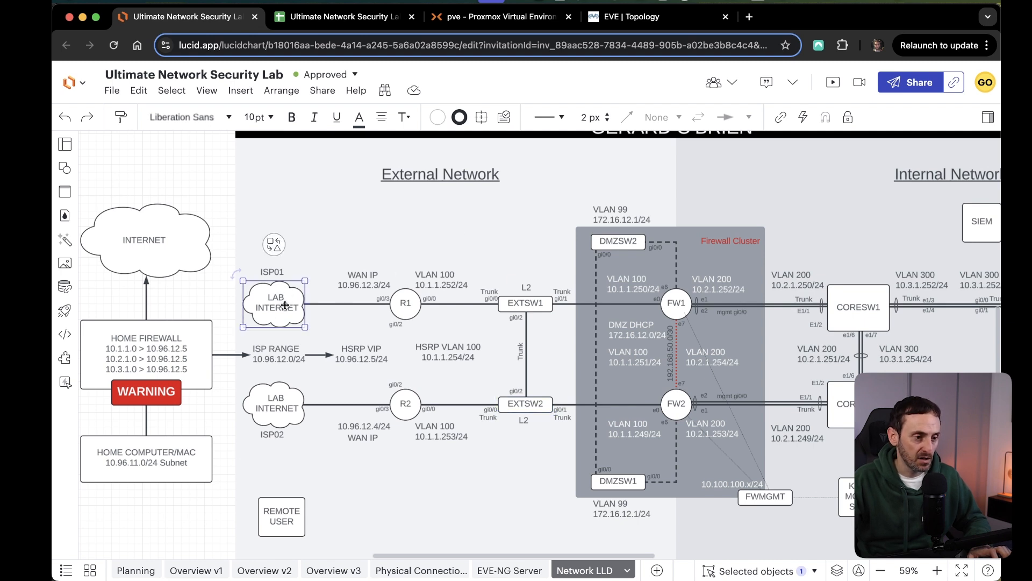
left_click(283, 401)
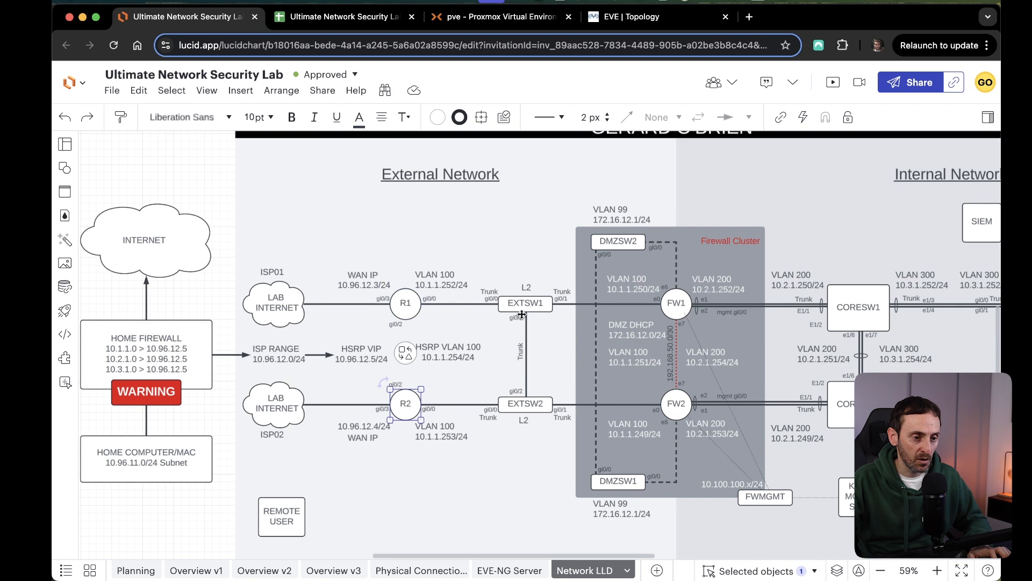
left_click(527, 398)
left_click(529, 404)
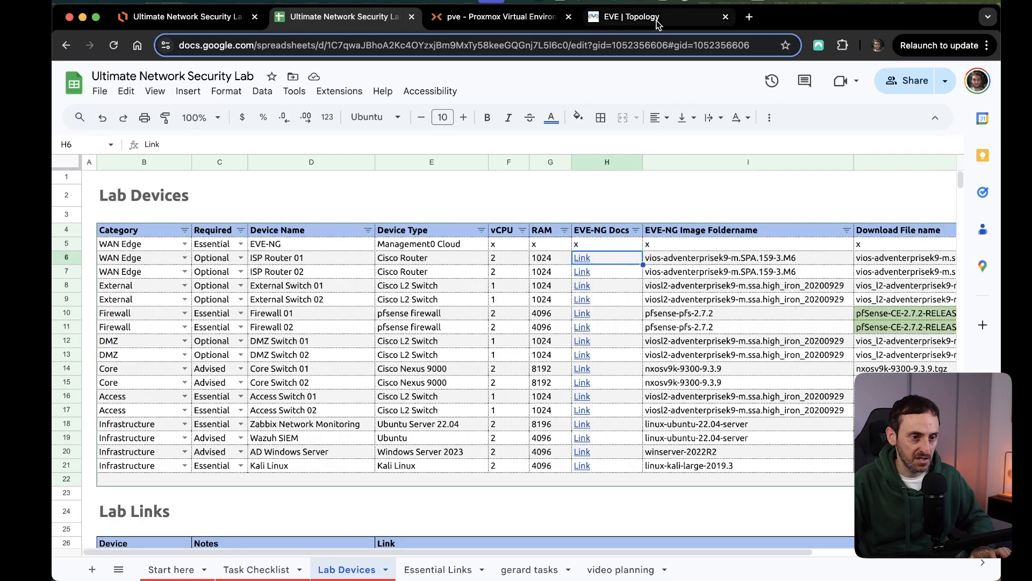
Switch back to the EVE-NG topology and add a network named ISP01 with type Management(Cloud0).
left_click(624, 17)
right_click(271, 209)
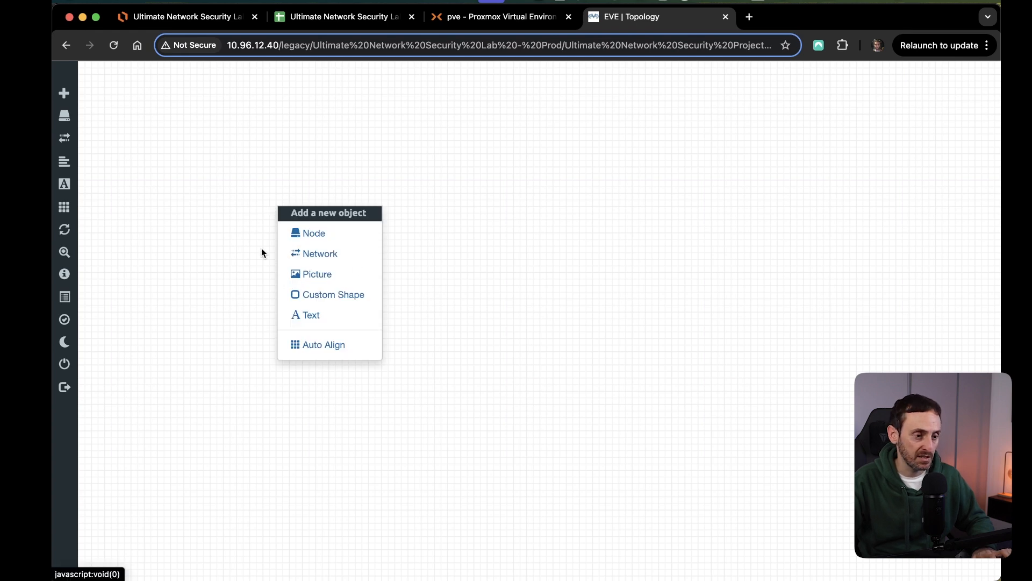
right_click(291, 197)
left_click(350, 246)
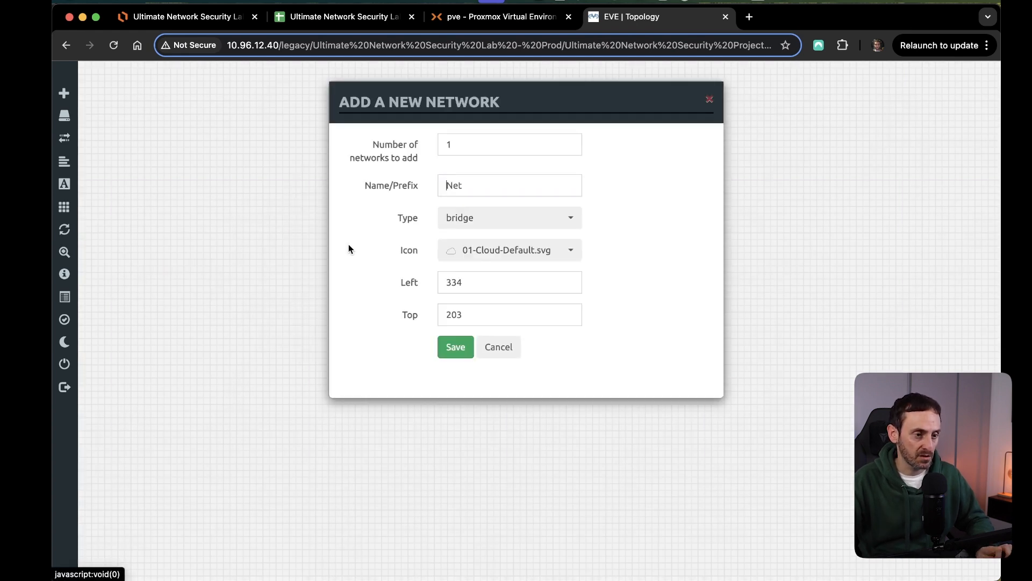
double_click(468, 179)
key("BackSpace")
type("ISP01")
left_click(533, 218)
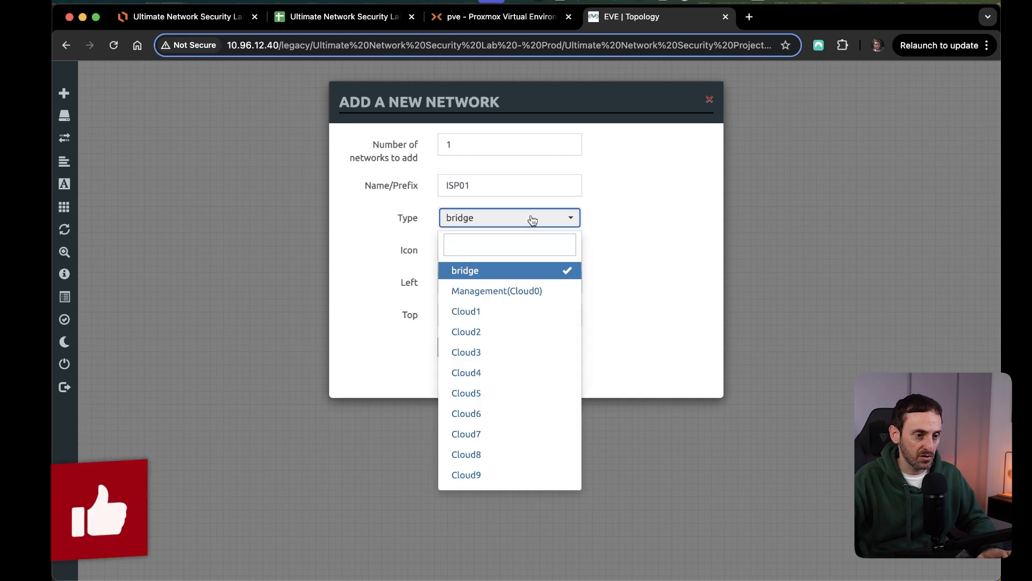
left_click(521, 292)
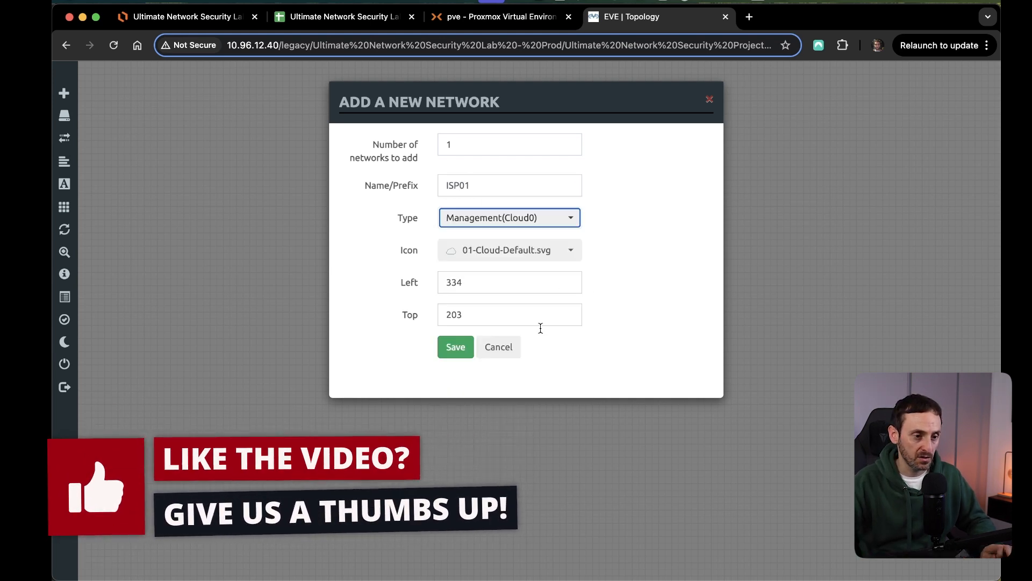
left_click(471, 342)
Add a second network named ISP02 below ISP01 with type Management(Cloud0).
right_click(353, 293)
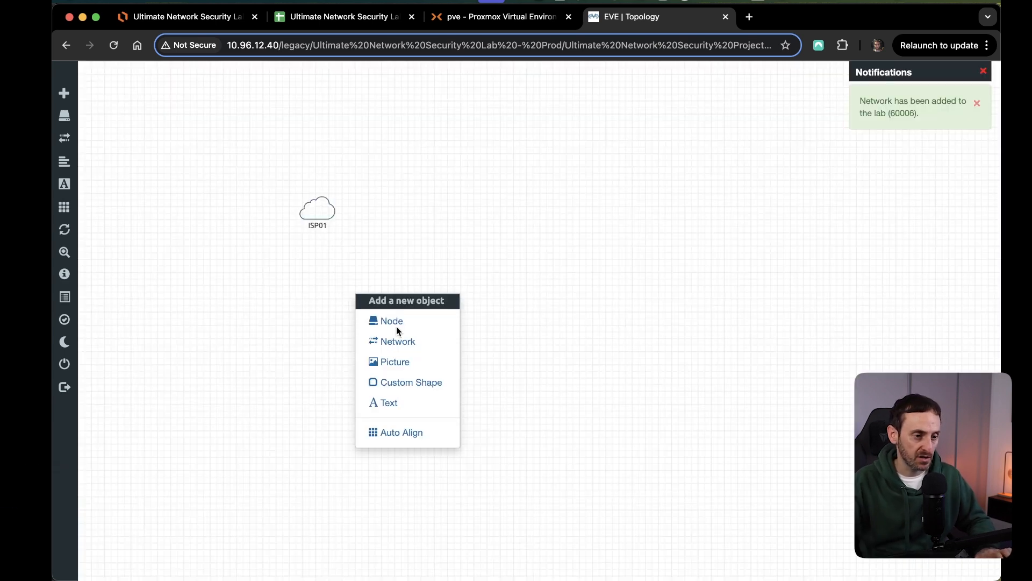
left_click(398, 339)
double_click(475, 184)
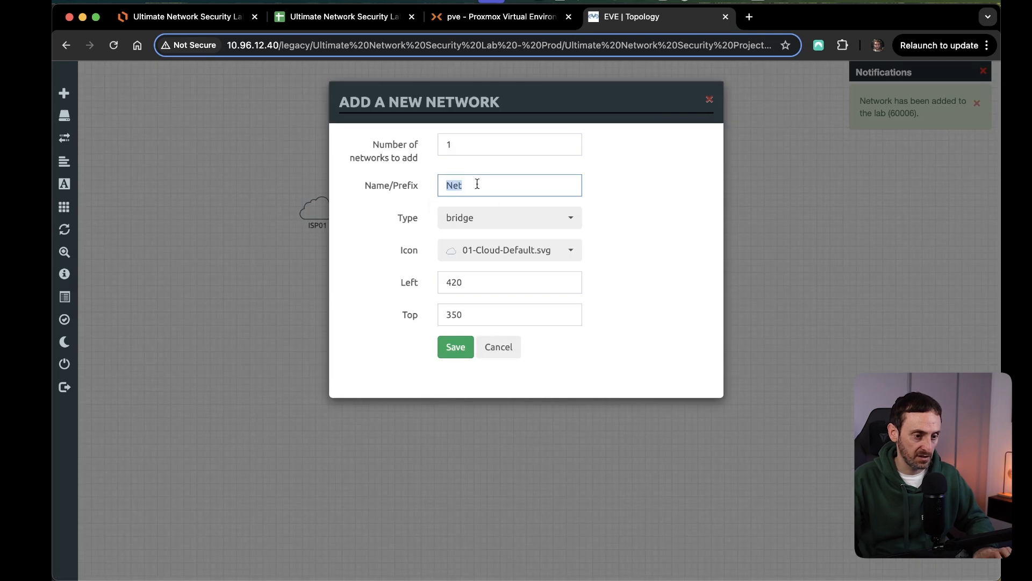
type("ISP02")
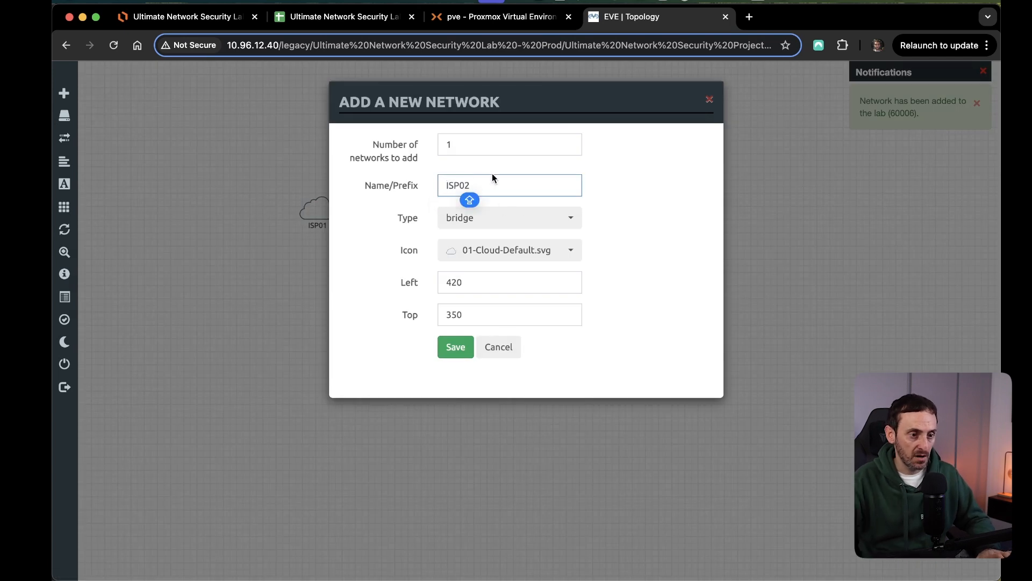
left_click(519, 221)
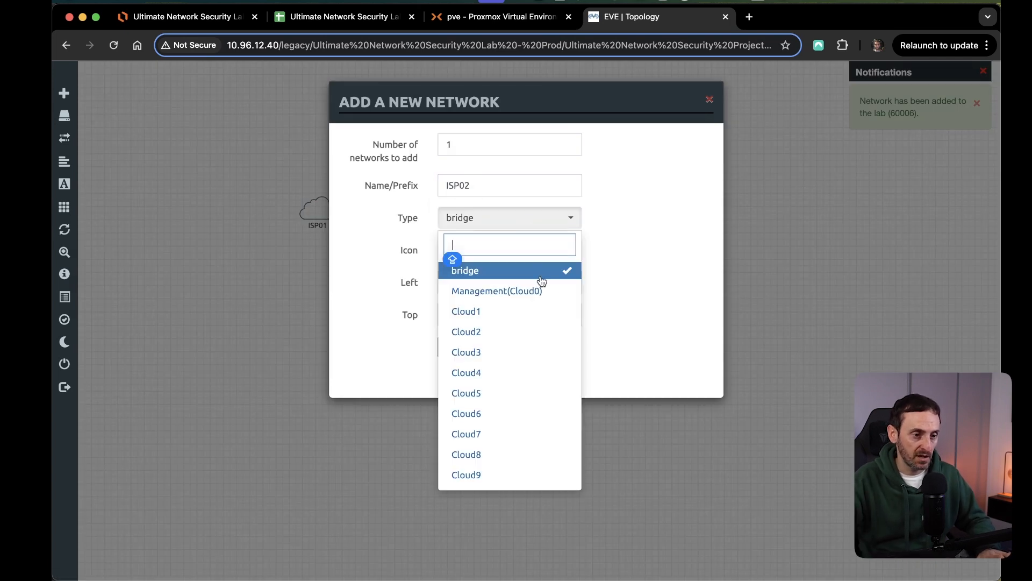
left_click(510, 293)
left_click(470, 353)
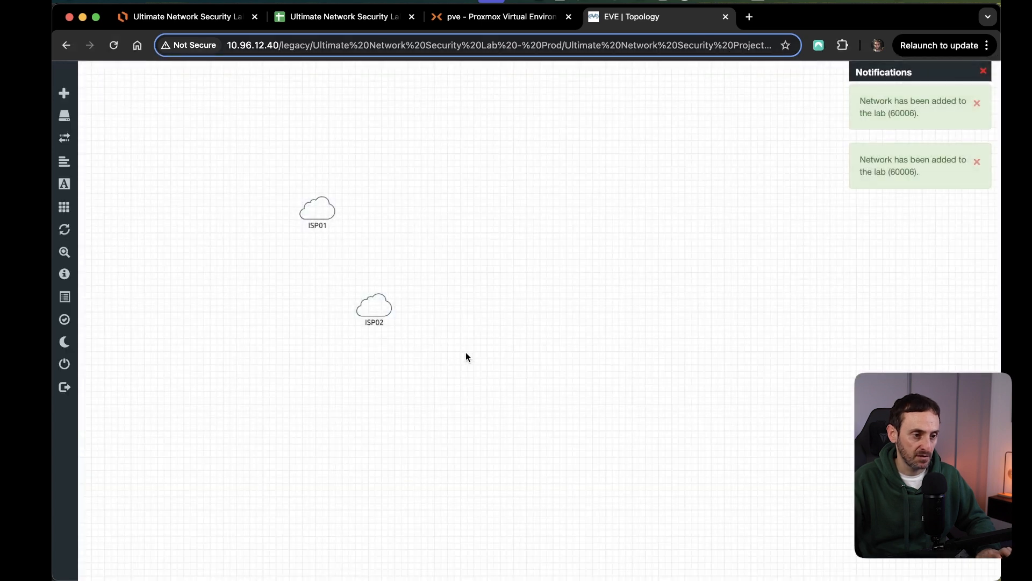
Line up ISP02 beneath ISP01 and move both clouds together to the left edge of the canvas.
left_click_drag(454, 350, 391, 299)
left_click_drag(384, 303, 329, 300)
left_click(415, 344)
left_click_drag(415, 344, 160, 220)
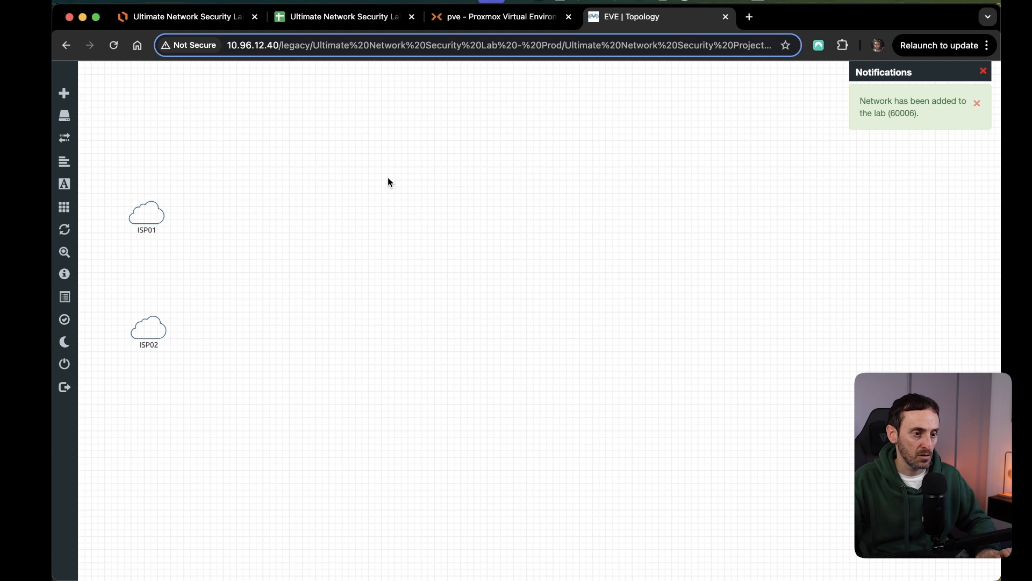
Start a new node to the right of ISP01 using the Cisco vIOS Router template.
right_click(394, 180)
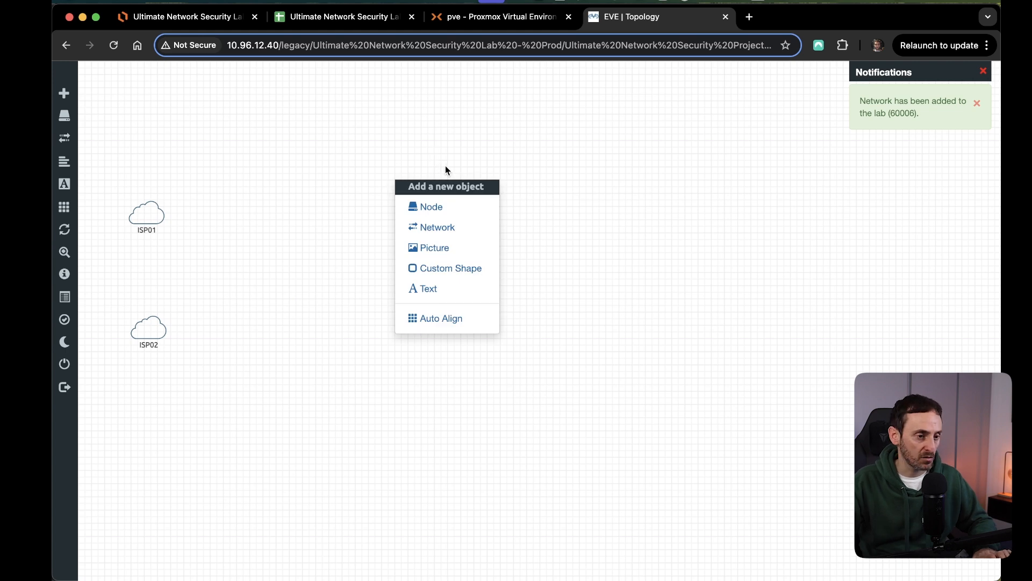
left_click(447, 211)
scroll(527, 346, "down", 15)
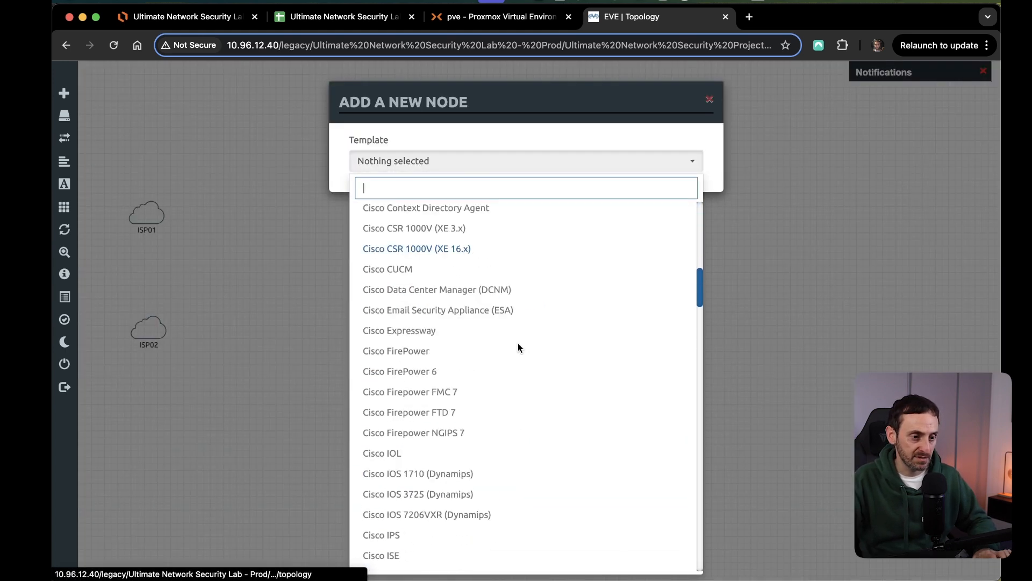
scroll(516, 339, "down", 8)
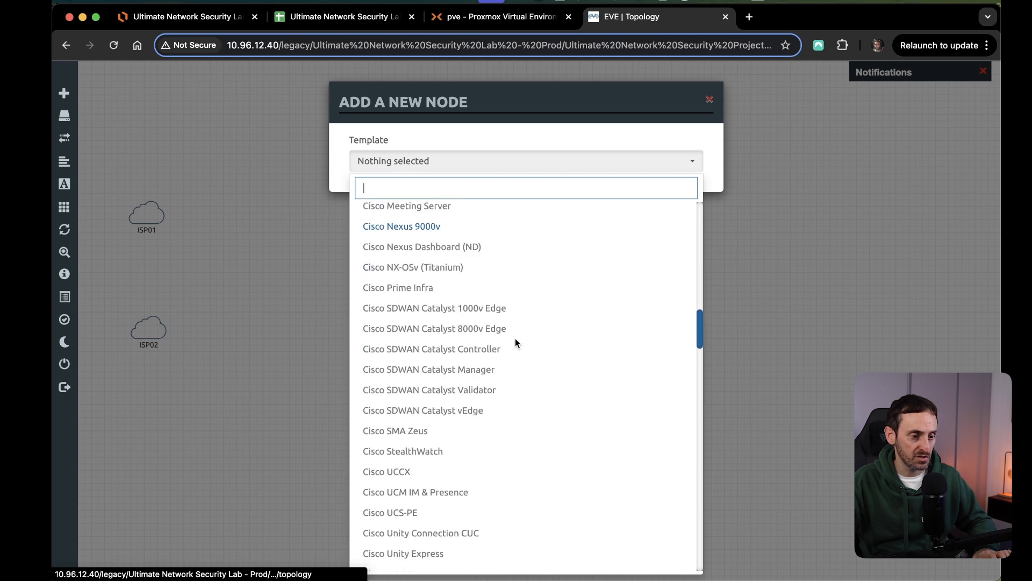
scroll(514, 338, "up", 6)
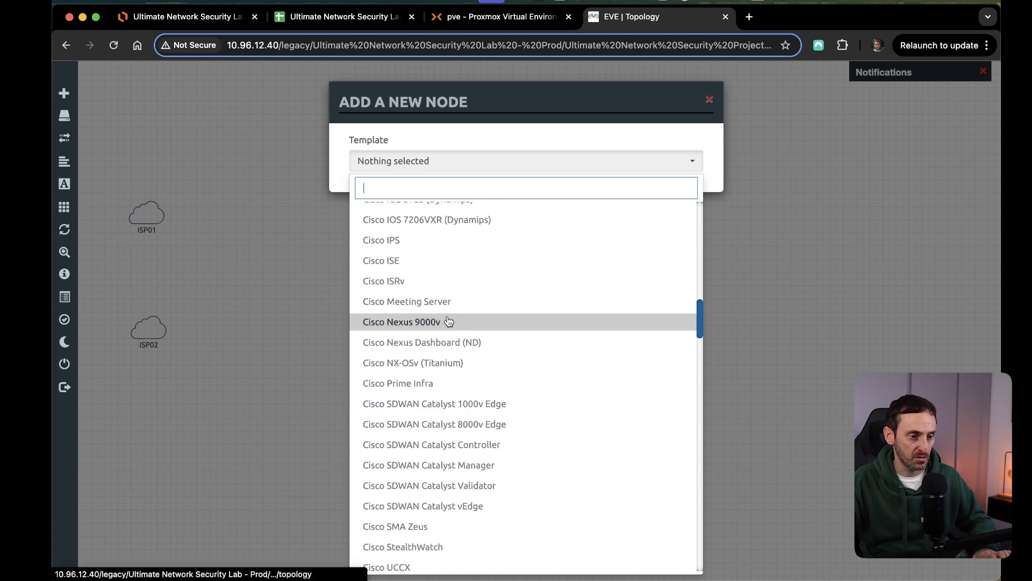
scroll(475, 323, "down", 5)
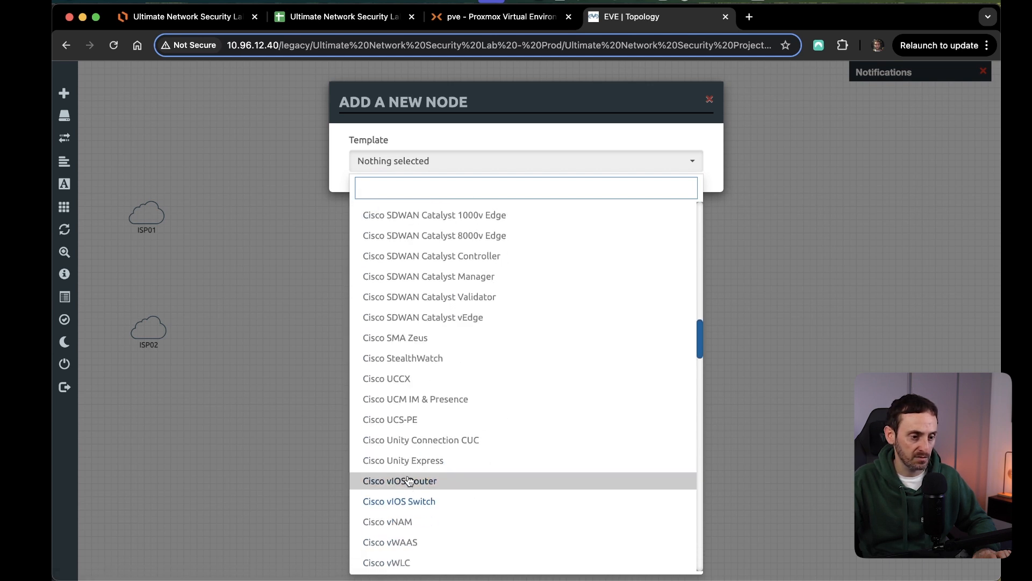
left_click(425, 544)
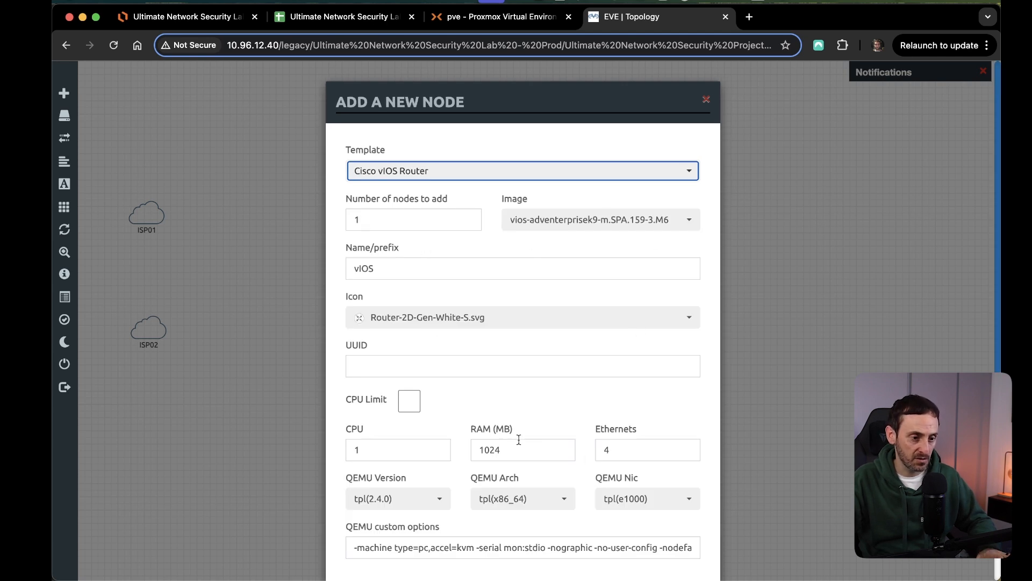
Name the router node Router01, check its remaining default settings and save it to the topology.
scroll(414, 425, "down", 3)
double_click(377, 164)
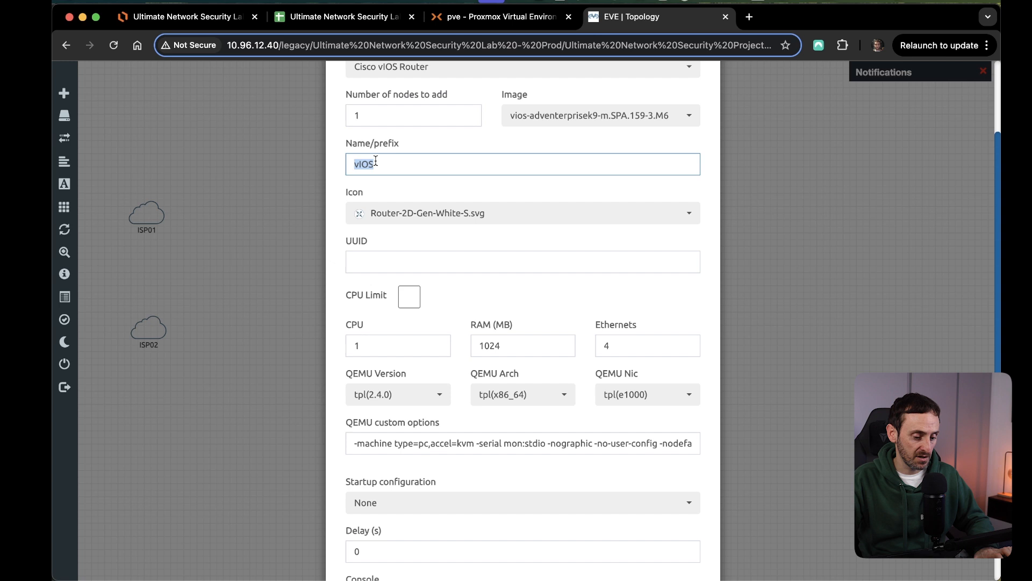
type("r")
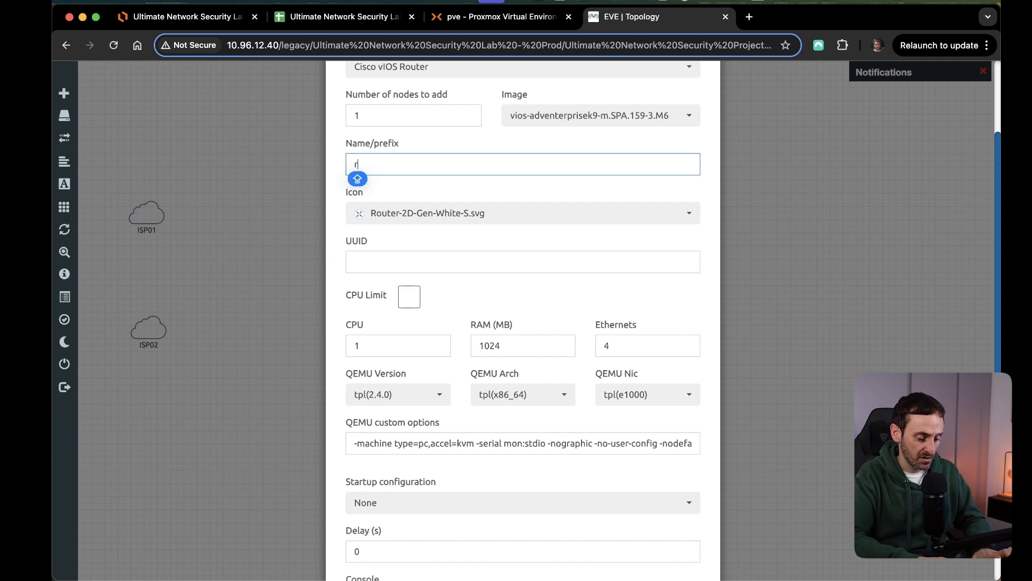
type("POITarO")
key("BackSpace")
key("BackSpace")
key("BackSpace")
type("Roput")
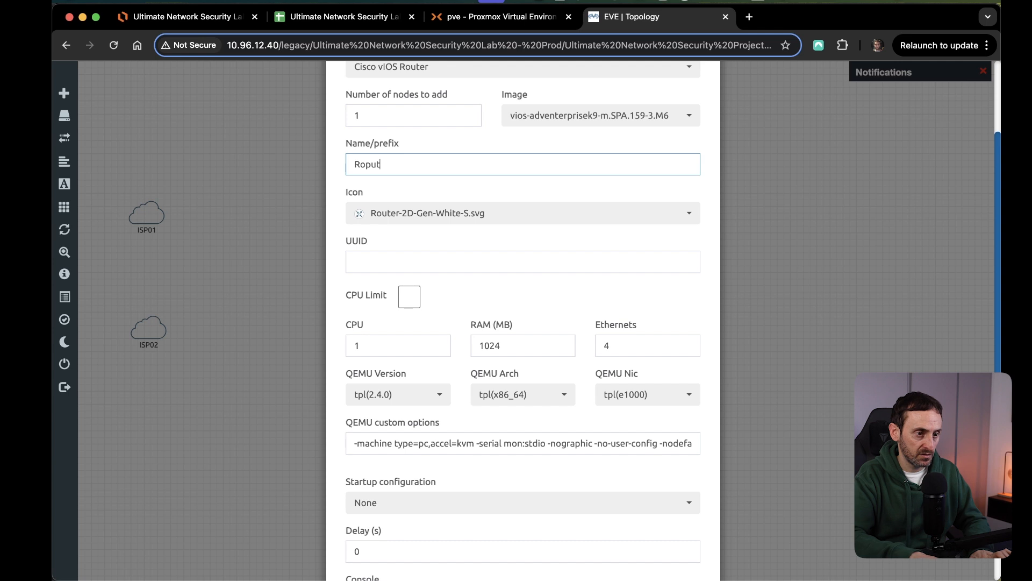
type("er01")
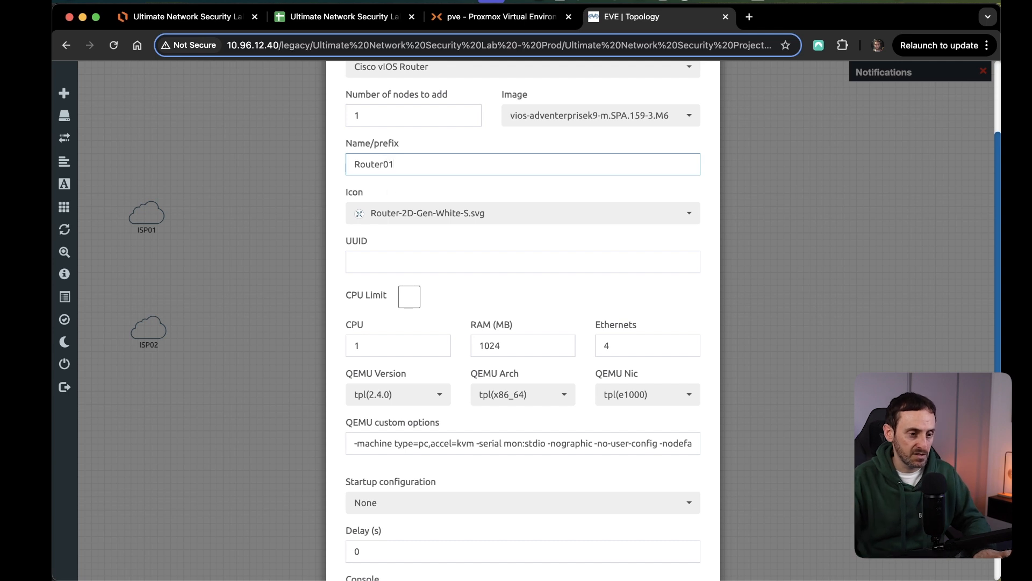
scroll(438, 260, "down", 2)
scroll(367, 269, "down", 2)
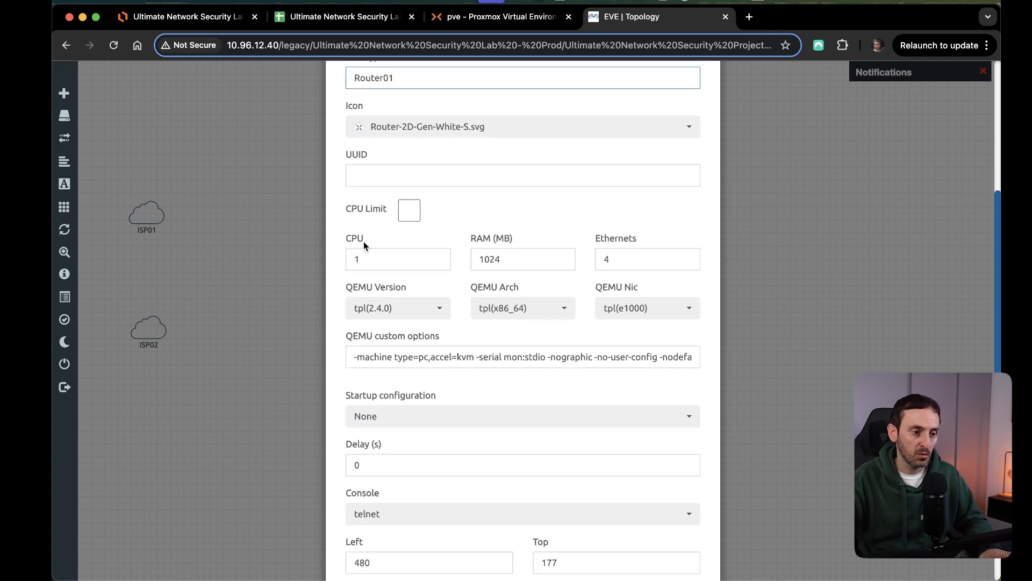
scroll(543, 301, "down", 2)
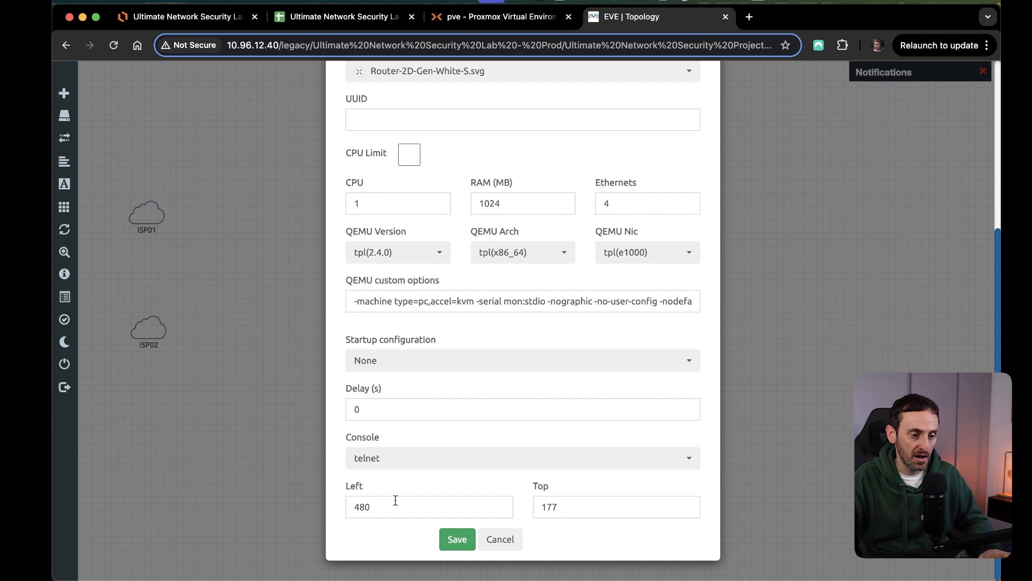
left_click(459, 546)
Add a node below Router01 from the Cisco vIOS Router template, name it Router02 and save it with its default settings.
right_click(415, 339)
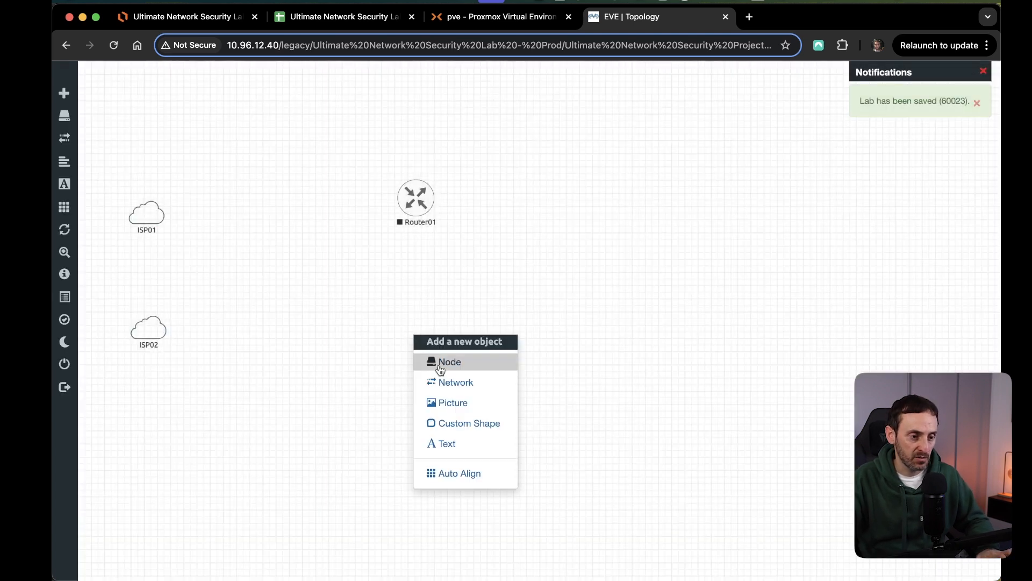
left_click(450, 363)
scroll(446, 268, "down", 8)
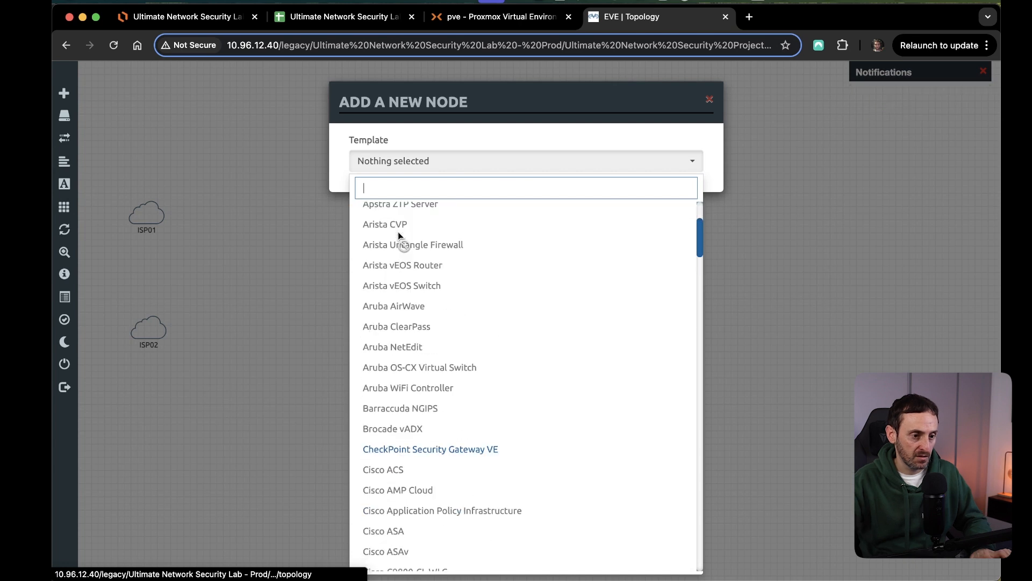
scroll(441, 444, "down", 12)
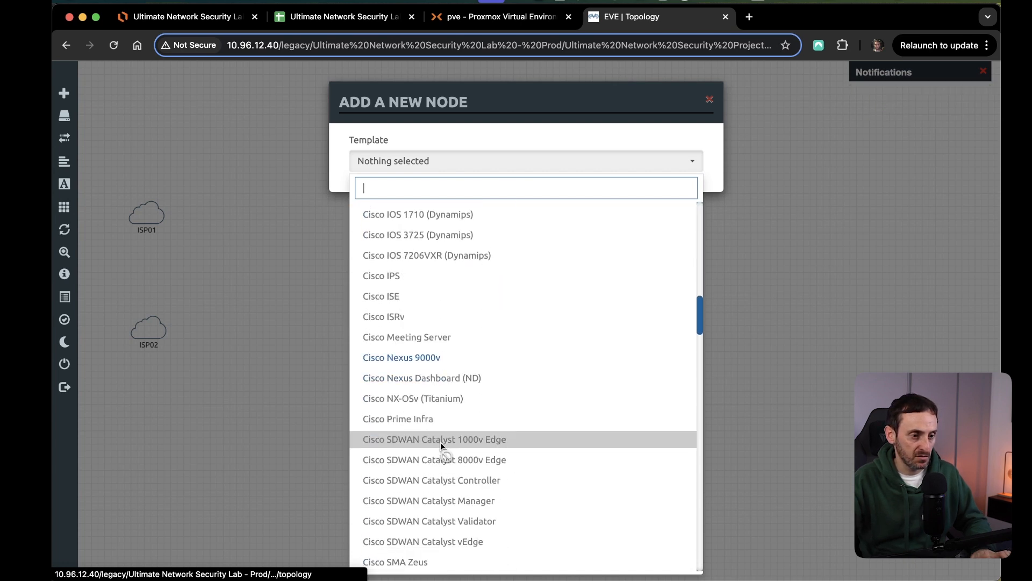
scroll(441, 442, "down", 3)
left_click(440, 442)
double_click(391, 269)
type("Router")
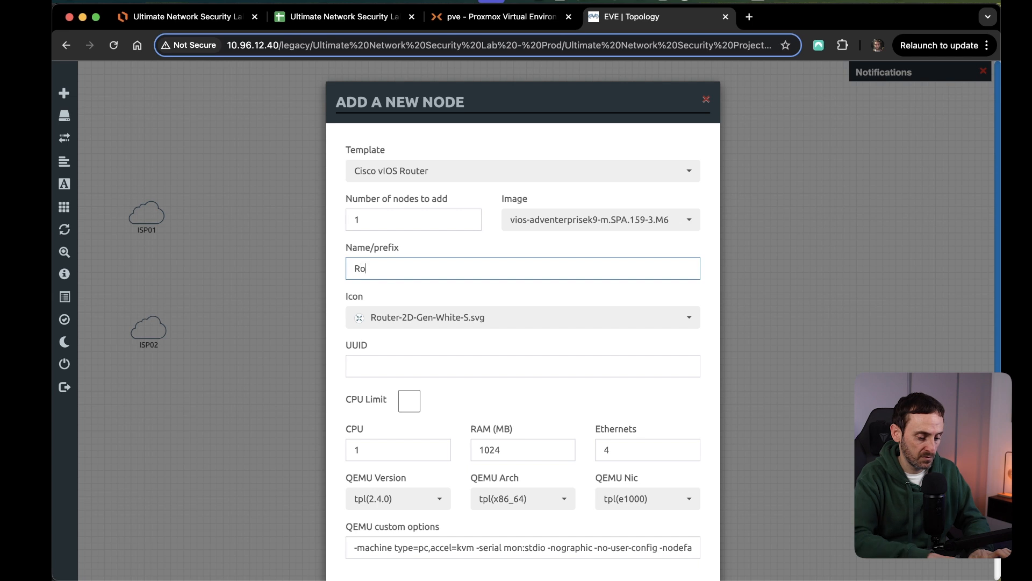
type("02")
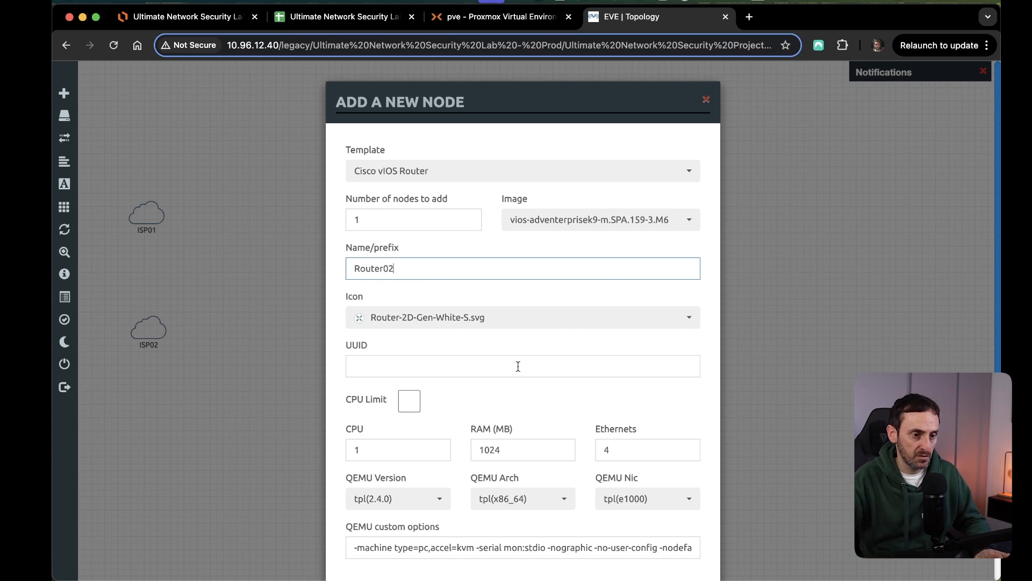
scroll(517, 367, "down", 5)
left_click(457, 539)
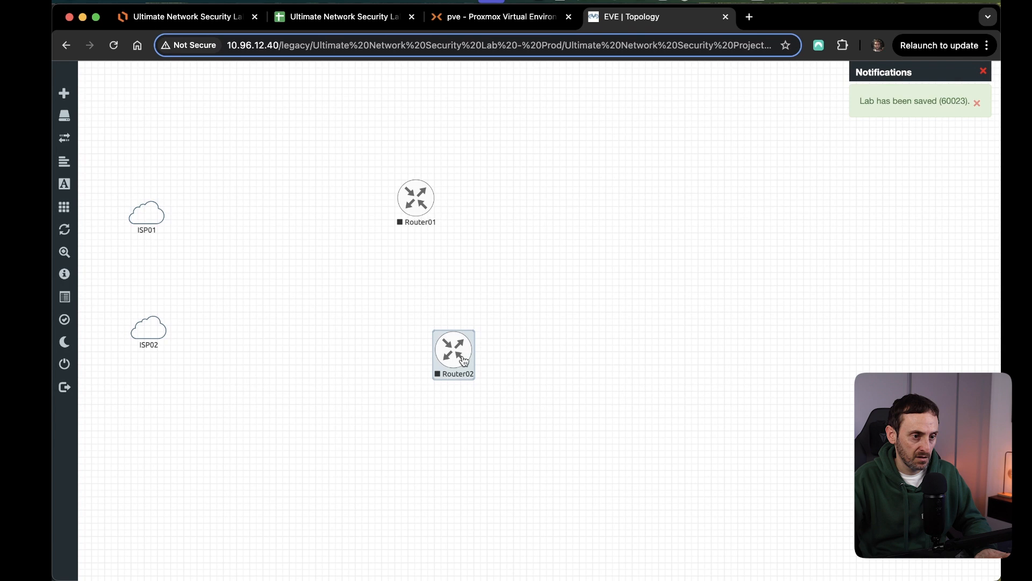
Reposition both routers closer to the clouds, with Router01 level with ISP01 and Router02 directly beneath it level with ISP02.
left_click_drag(464, 361, 338, 339)
left_click_drag(501, 250, 355, 157)
left_click_drag(419, 200, 331, 206)
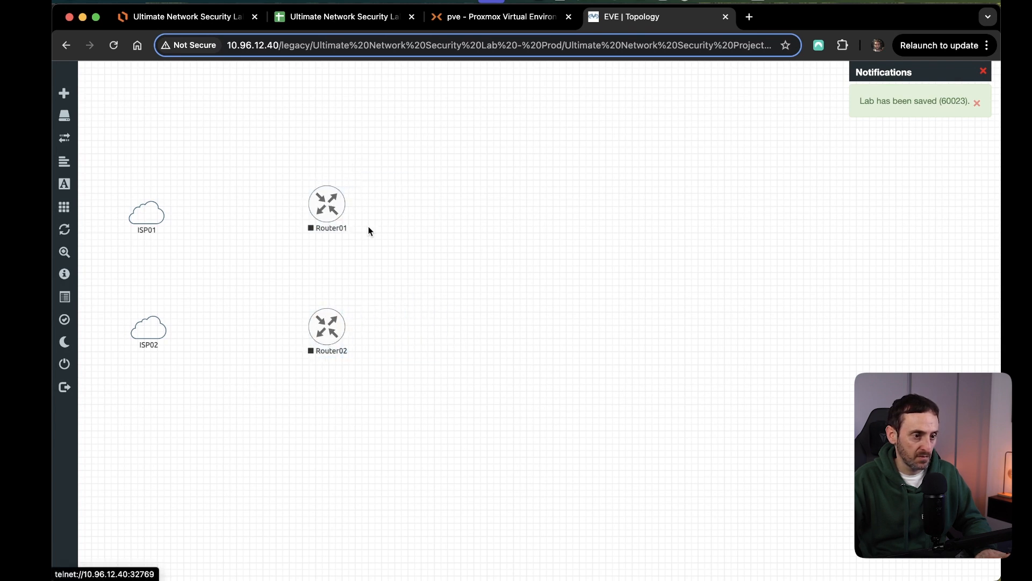
Add 2 nodes to the right of the routers from the Cisco vIOS Switch template, keeping the default name and settings.
right_click(474, 278)
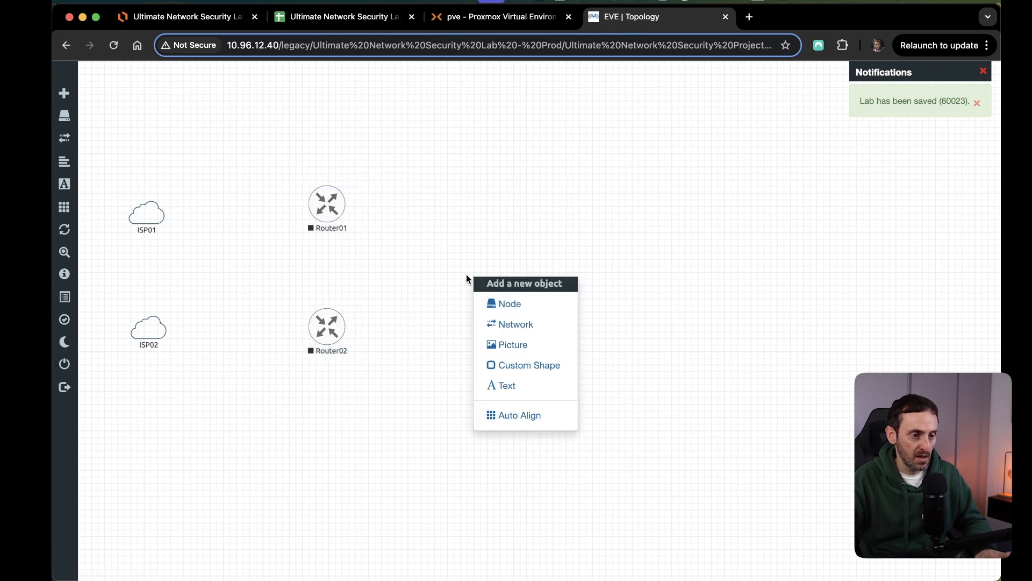
left_click(511, 307)
scroll(463, 285, "down", 2)
scroll(464, 307, "down", 10)
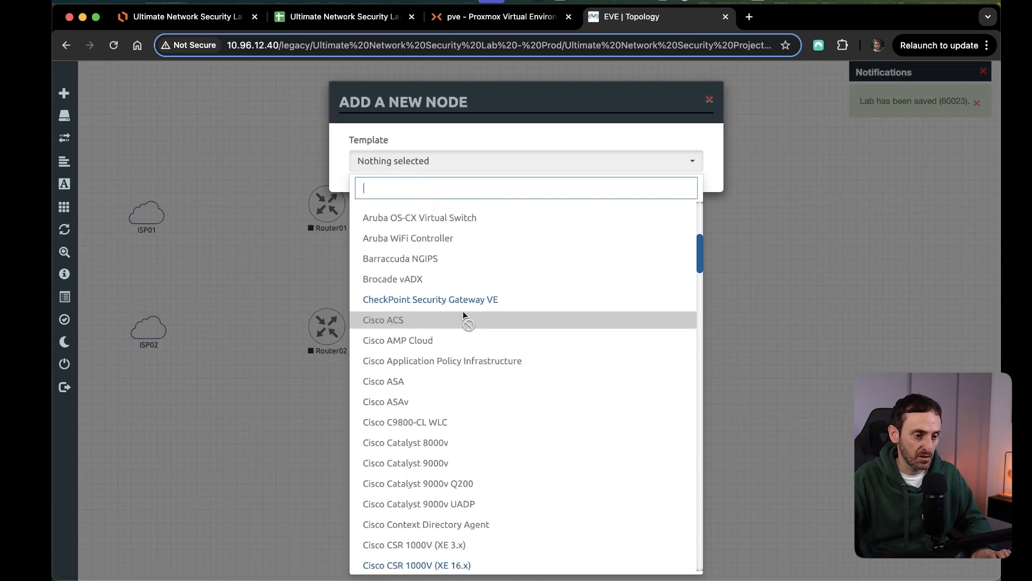
scroll(469, 321, "down", 6)
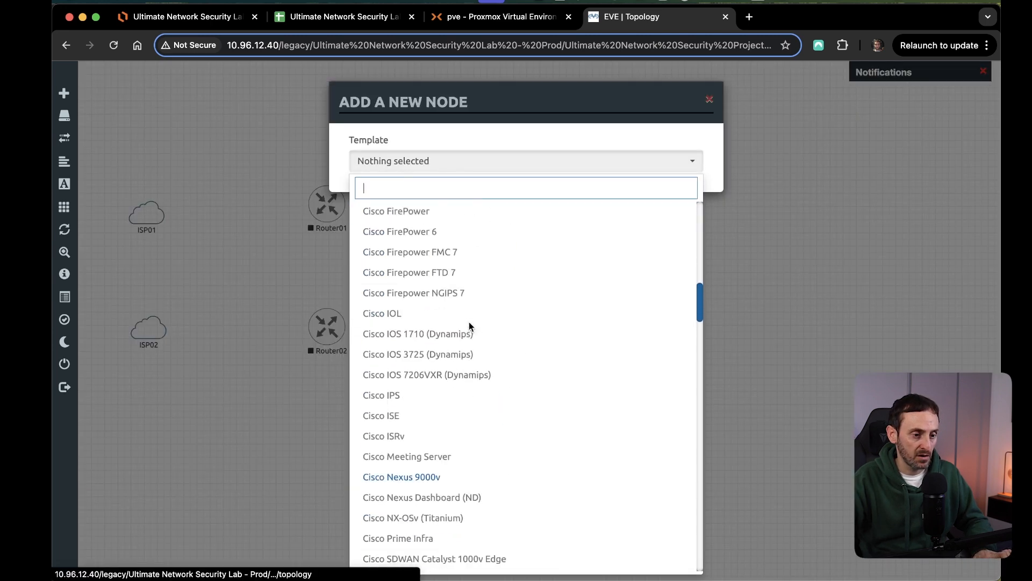
scroll(475, 343, "up", 20)
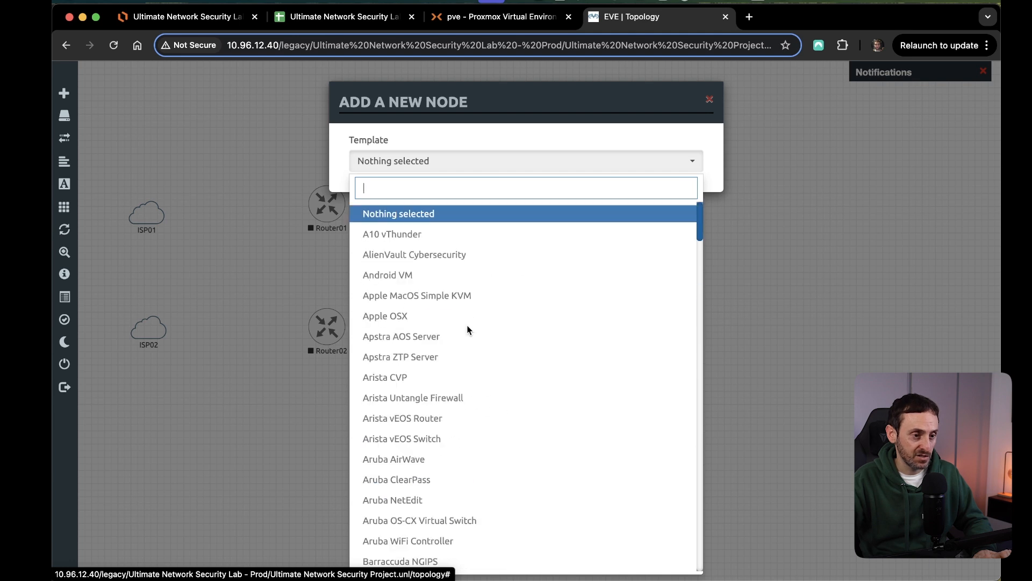
type("swit")
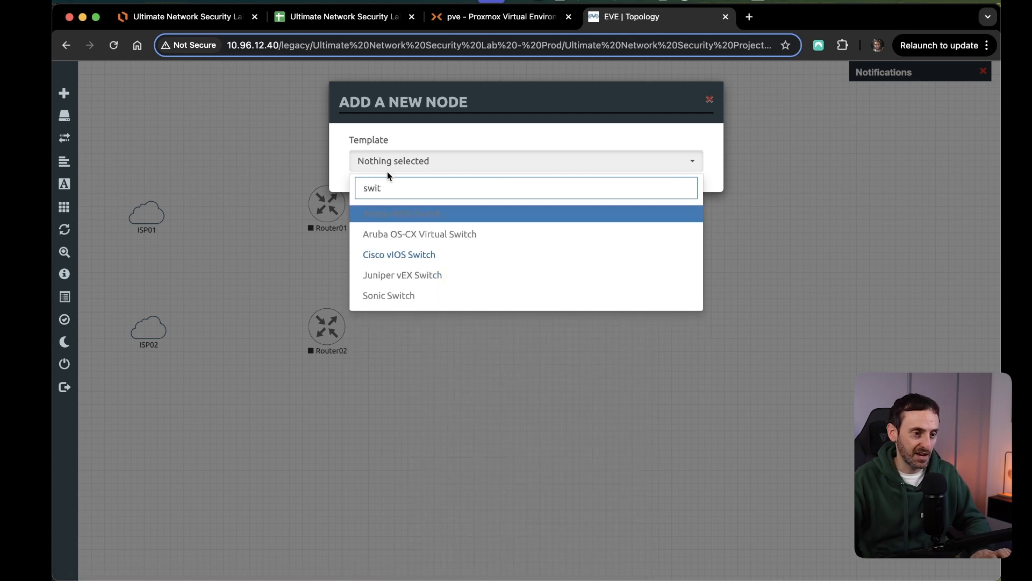
left_click(428, 254)
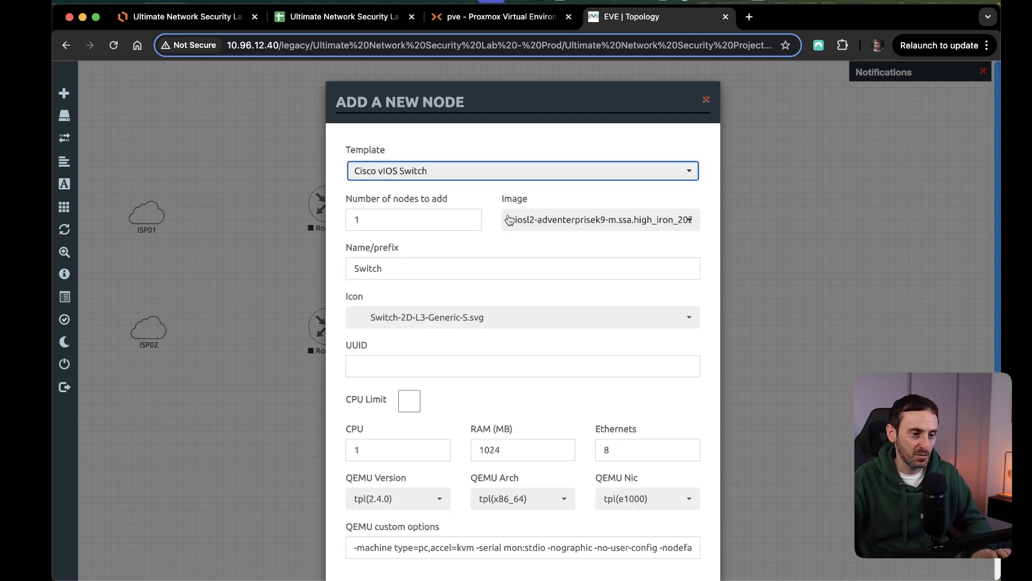
double_click(392, 228)
scroll(609, 411, "down", 5)
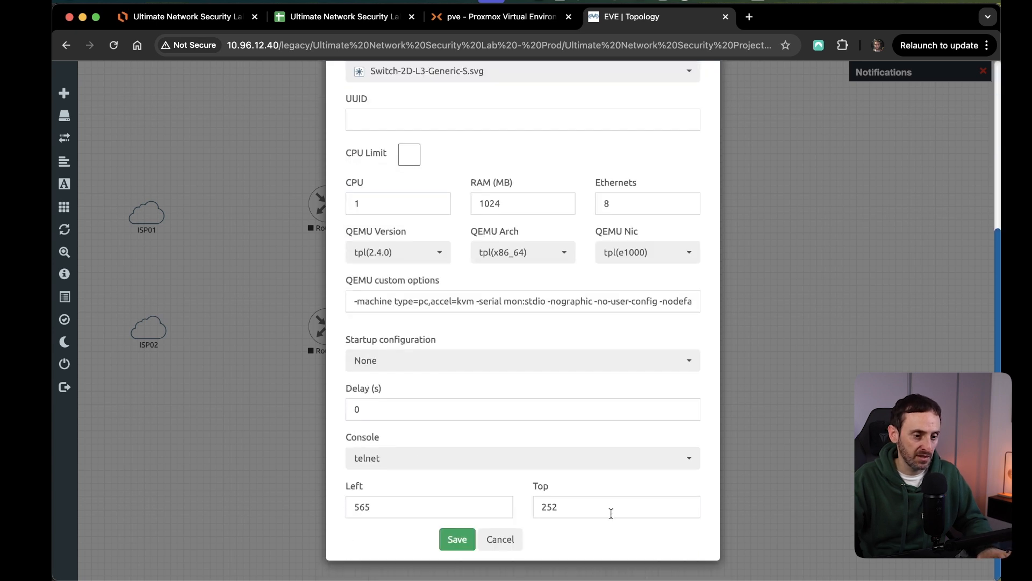
left_click(458, 540)
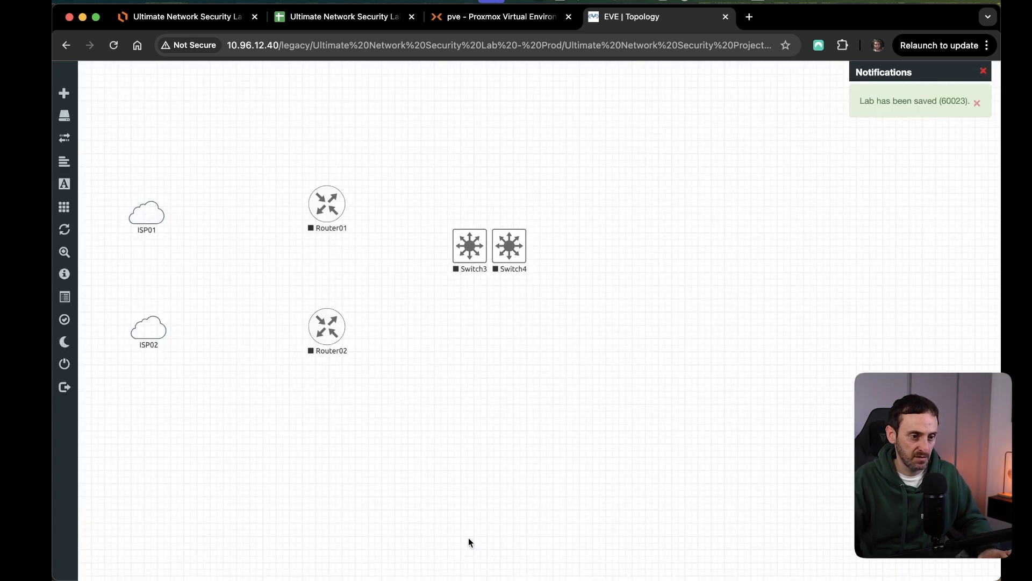
Arrange the two switches in a column, one level with Router01 and the other level with Router02.
left_click_drag(511, 245, 472, 325)
left_click_drag(584, 280, 451, 207)
left_click_drag(489, 257, 487, 217)
left_click_drag(523, 291, 466, 344)
left_click(525, 410)
Add a node below the switches from the Linux template with the linux-kali-large-2019.3 image, keeping its other default settings.
right_click(430, 414)
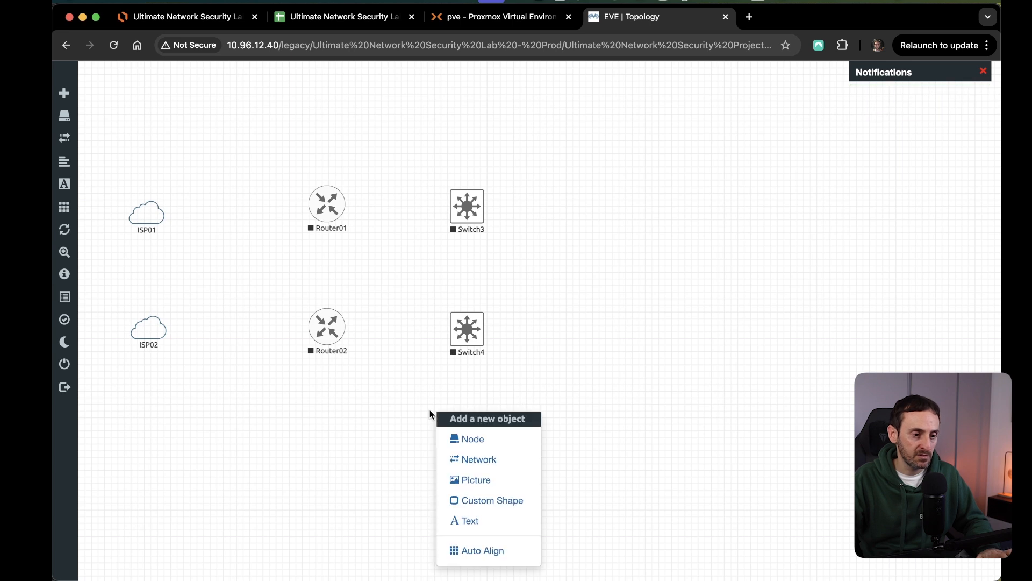
left_click(458, 439)
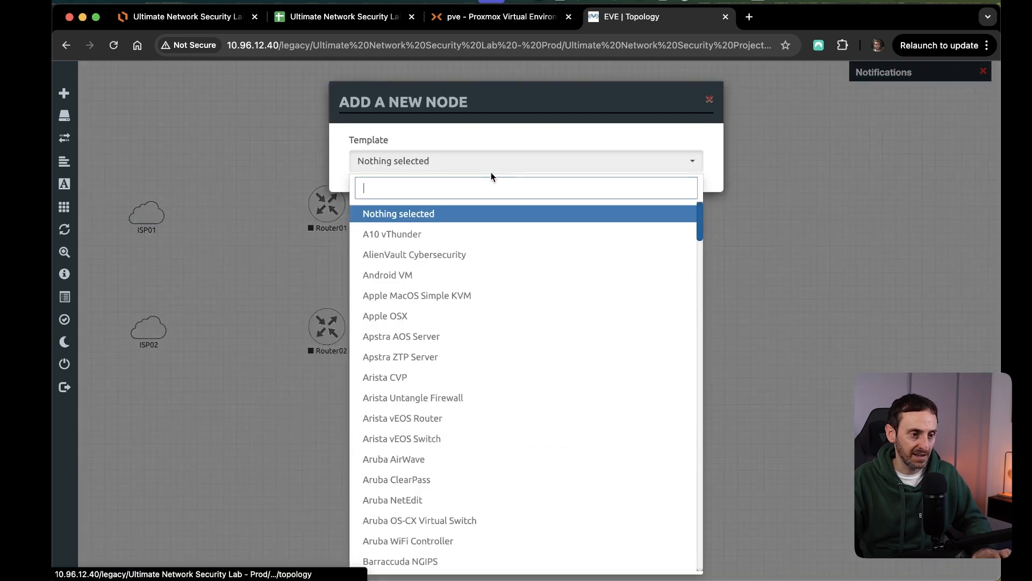
type("lin")
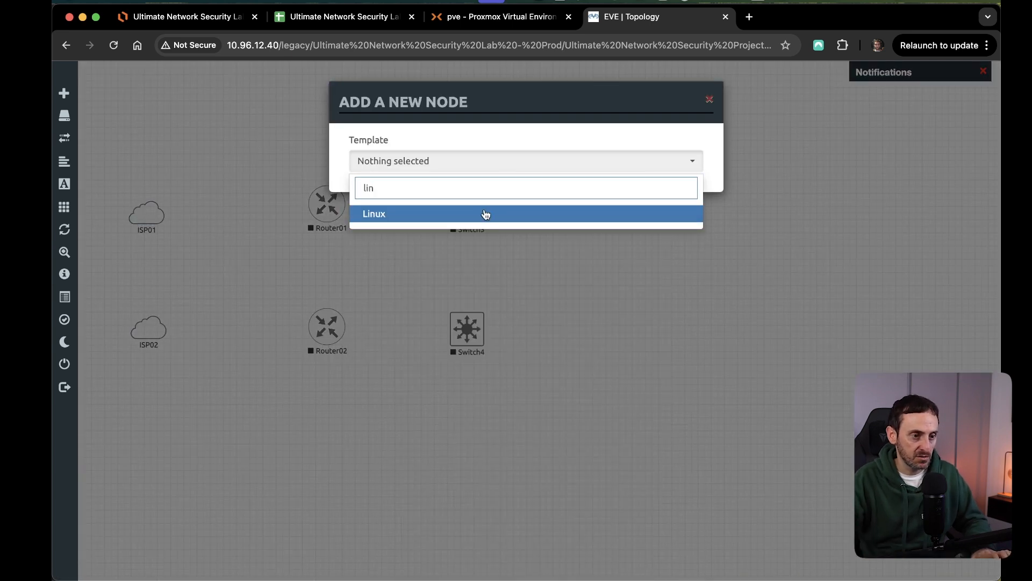
left_click(389, 213)
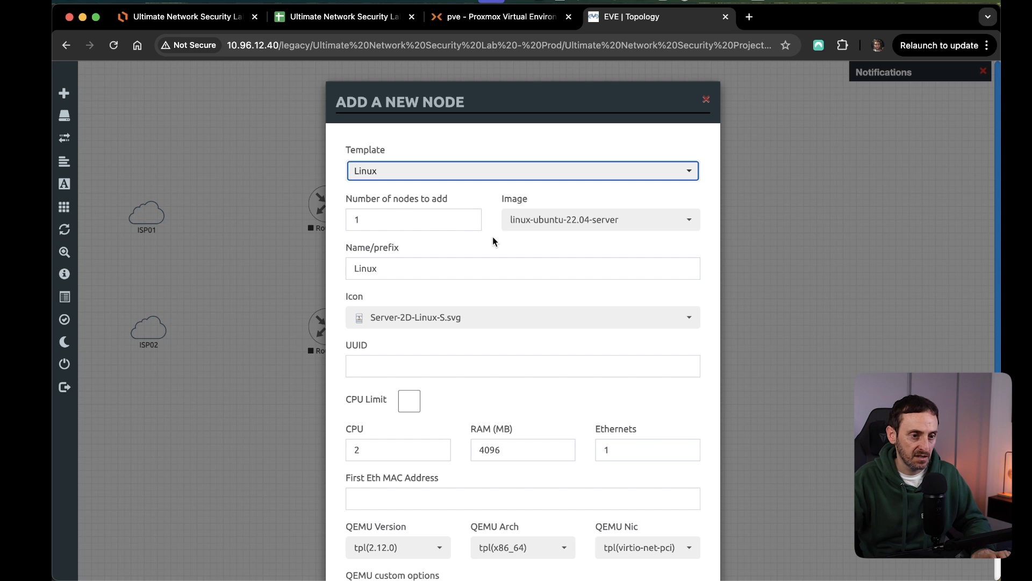
left_click(635, 225)
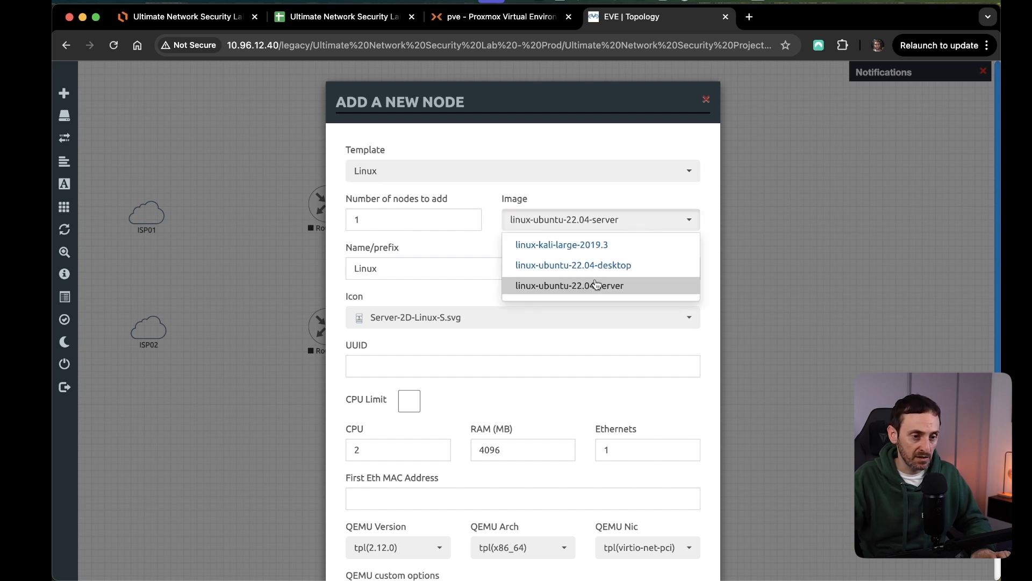
scroll(554, 292, "down", 1)
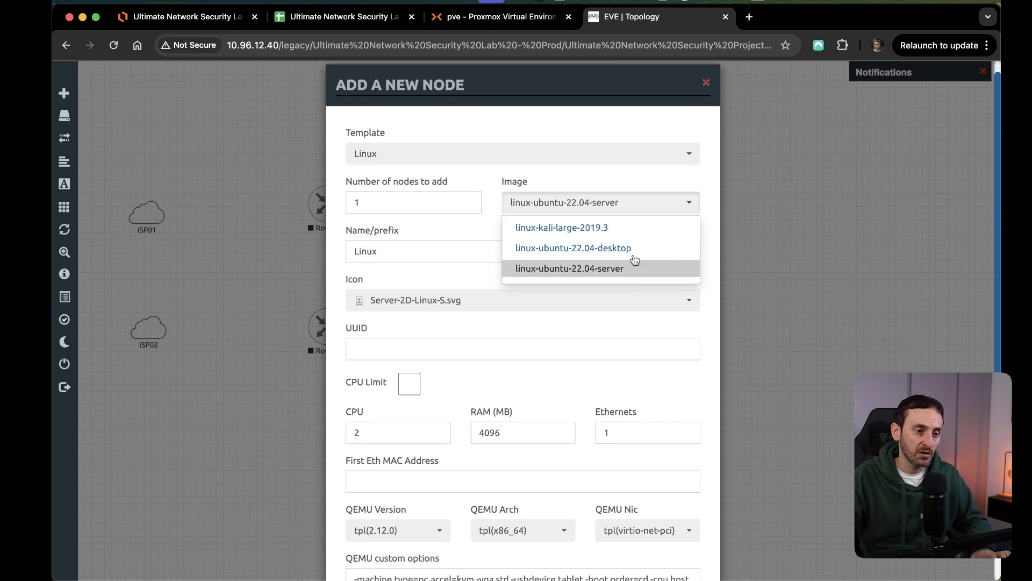
left_click(573, 227)
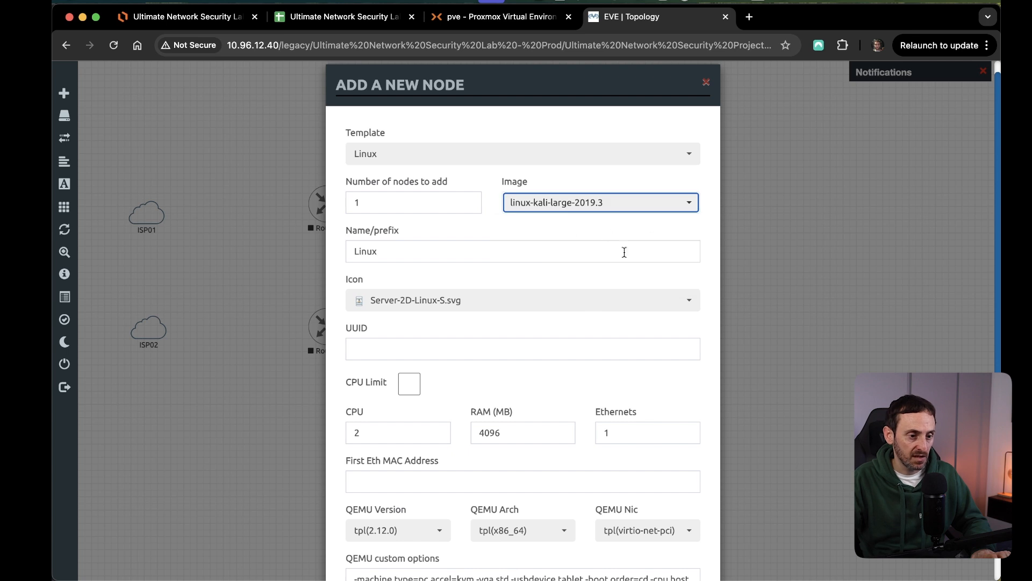
scroll(515, 312, "down", 5)
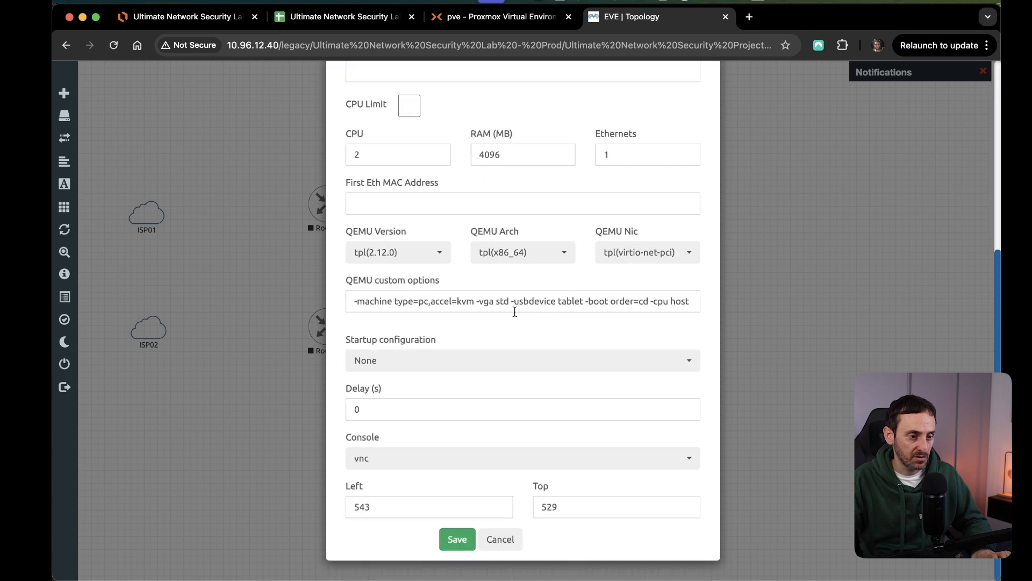
left_click(456, 539)
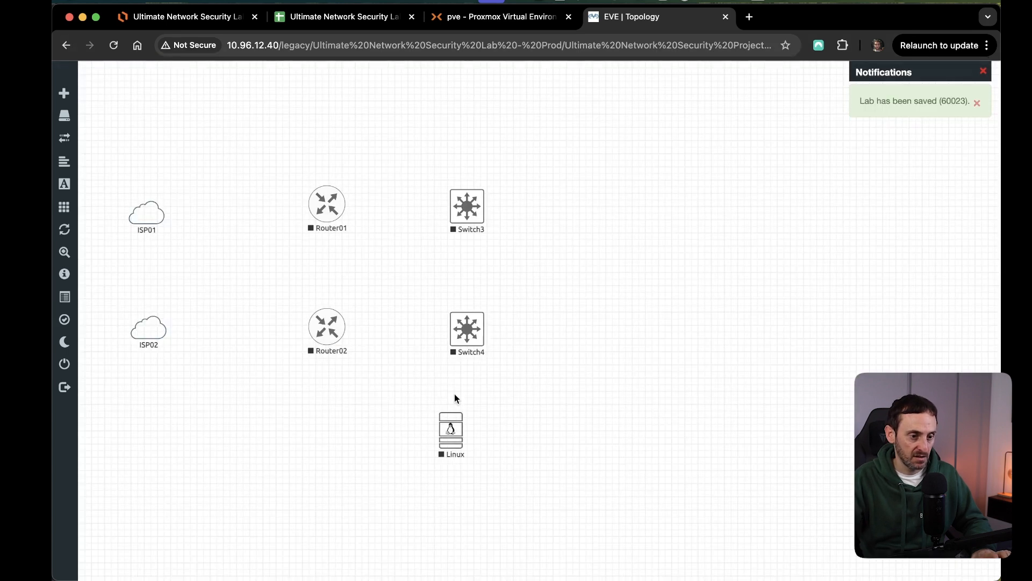
Move the Linux node down below Router02 and connect ISP02 to its e0 interface.
left_click_drag(452, 436, 371, 456)
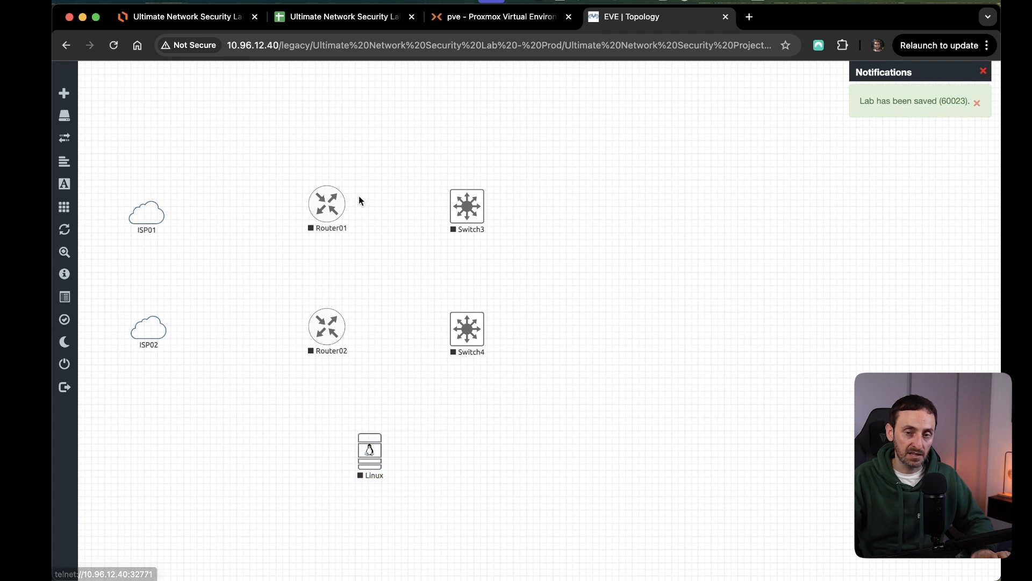
left_click_drag(409, 496, 349, 428)
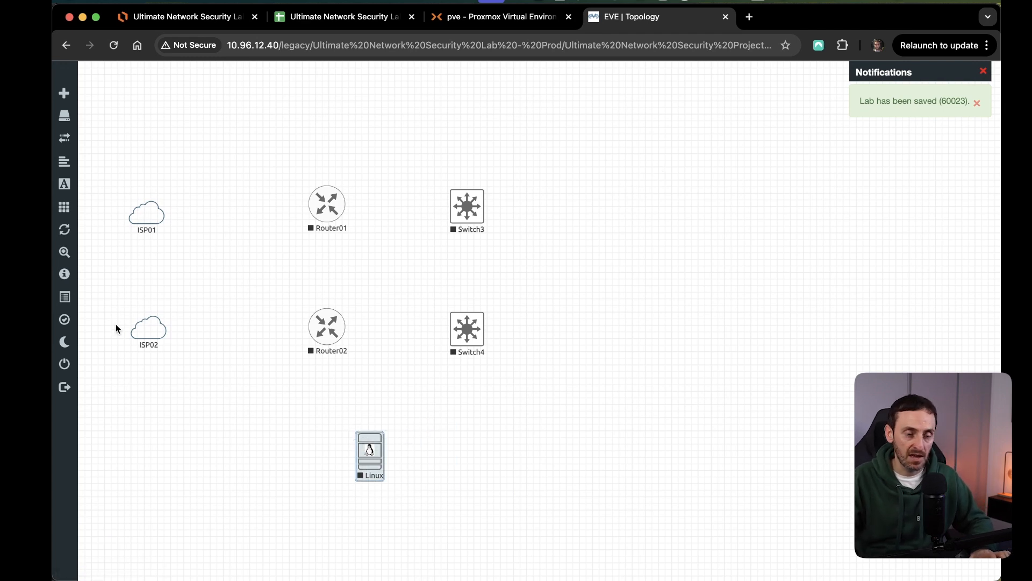
left_click(432, 480)
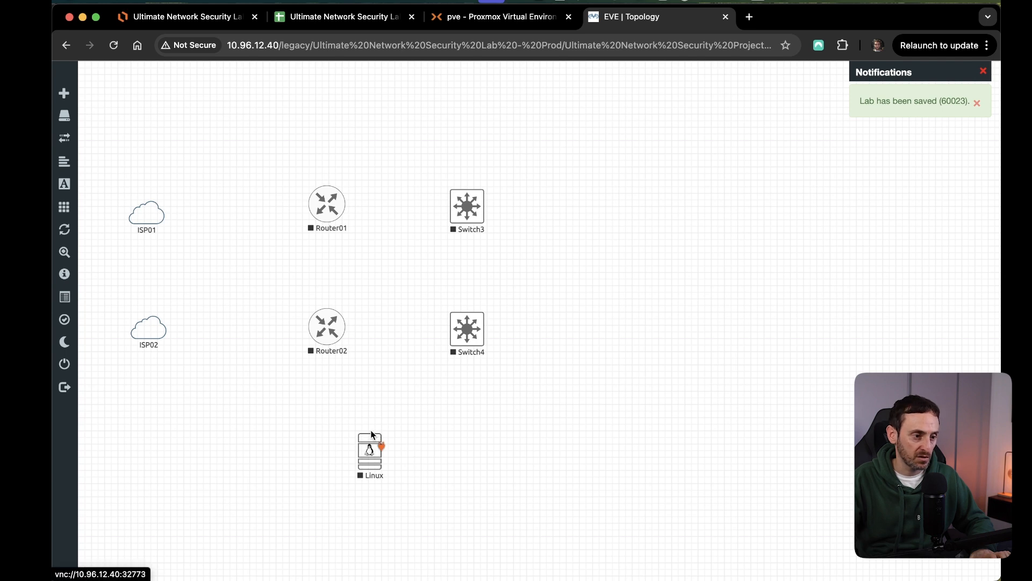
left_click_drag(166, 329, 371, 456)
left_click(560, 366)
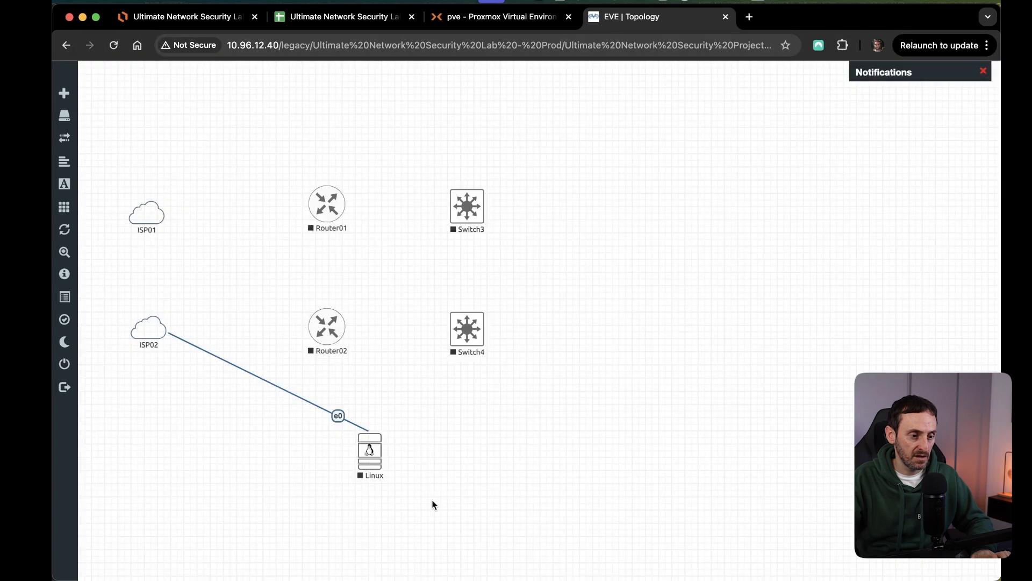
Start the Linux node and clear the selection.
left_click_drag(418, 506, 352, 445)
right_click(372, 460)
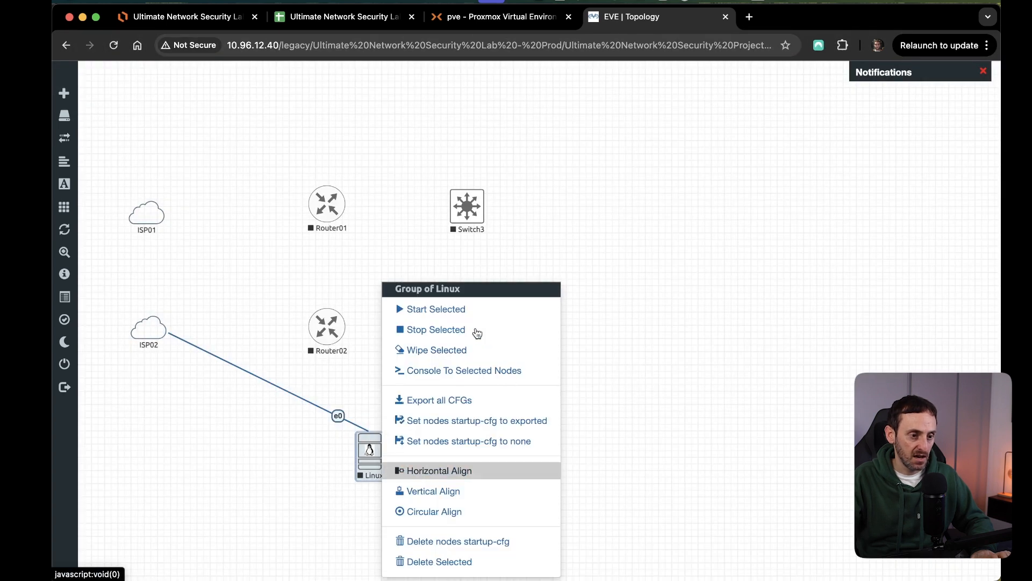
left_click(430, 311)
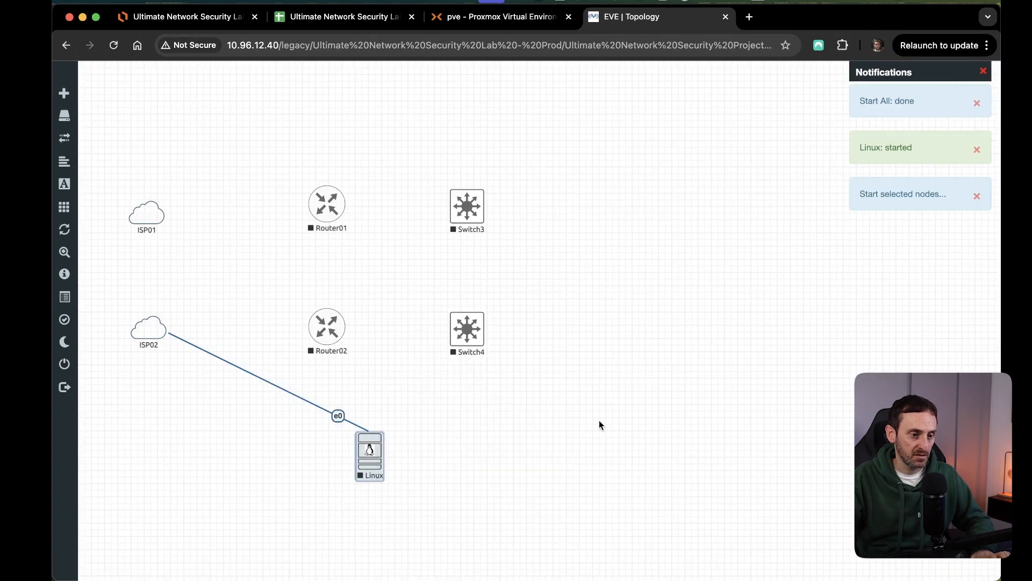
left_click(618, 415)
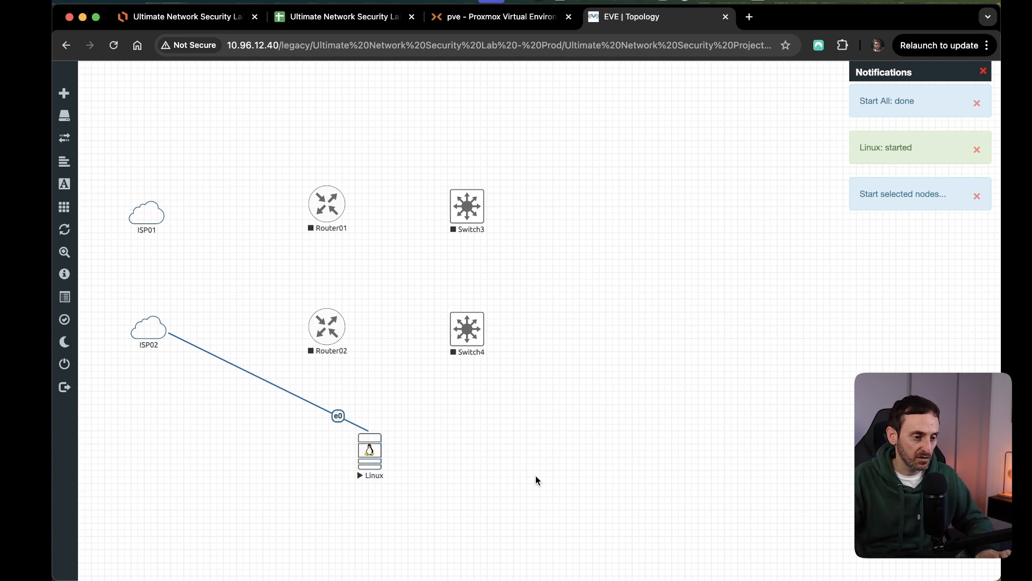
Open the Linux node's console in Eve Client and accept the unencrypted VNC connection.
left_click(370, 453)
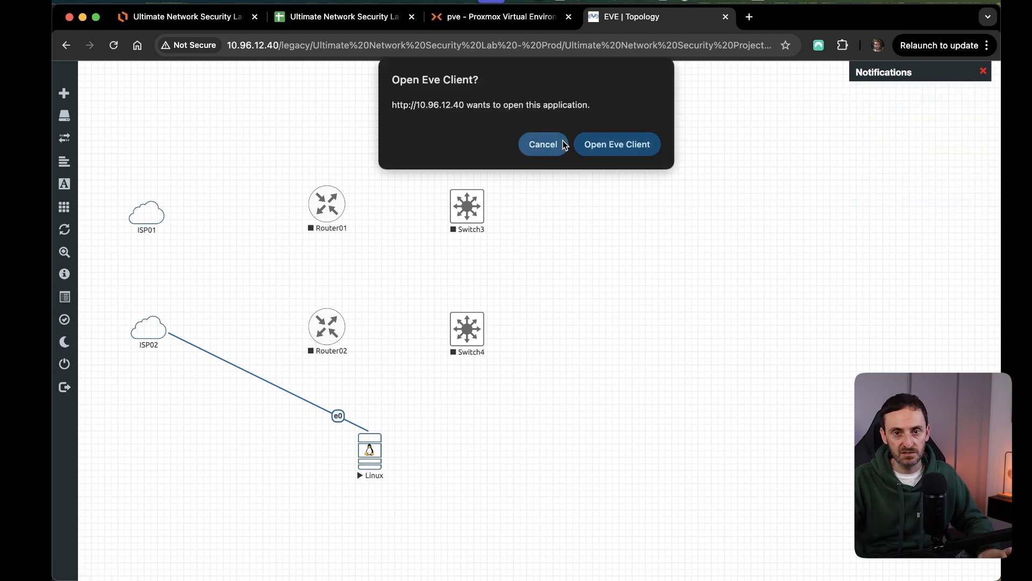
left_click(614, 144)
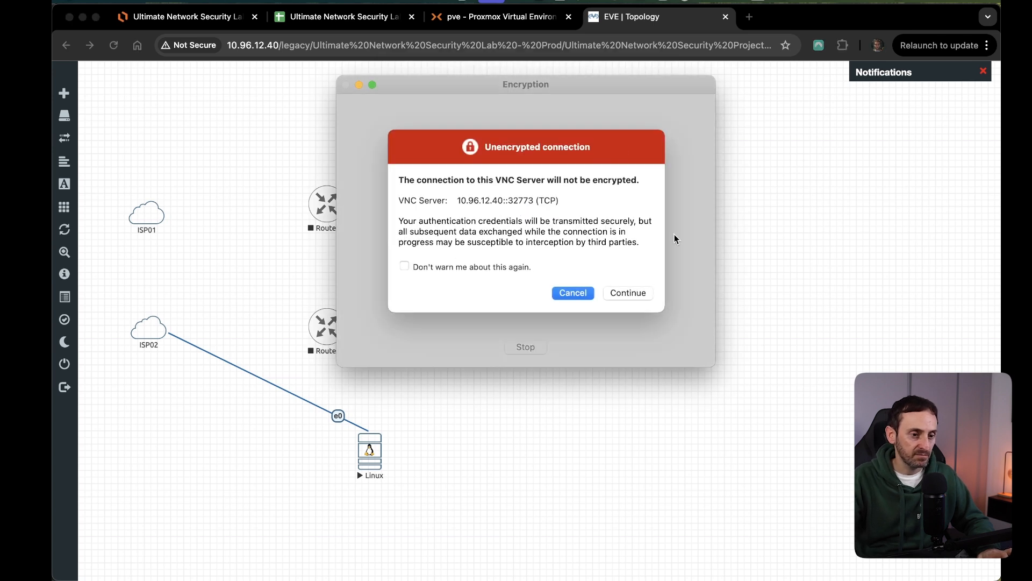
left_click(637, 297)
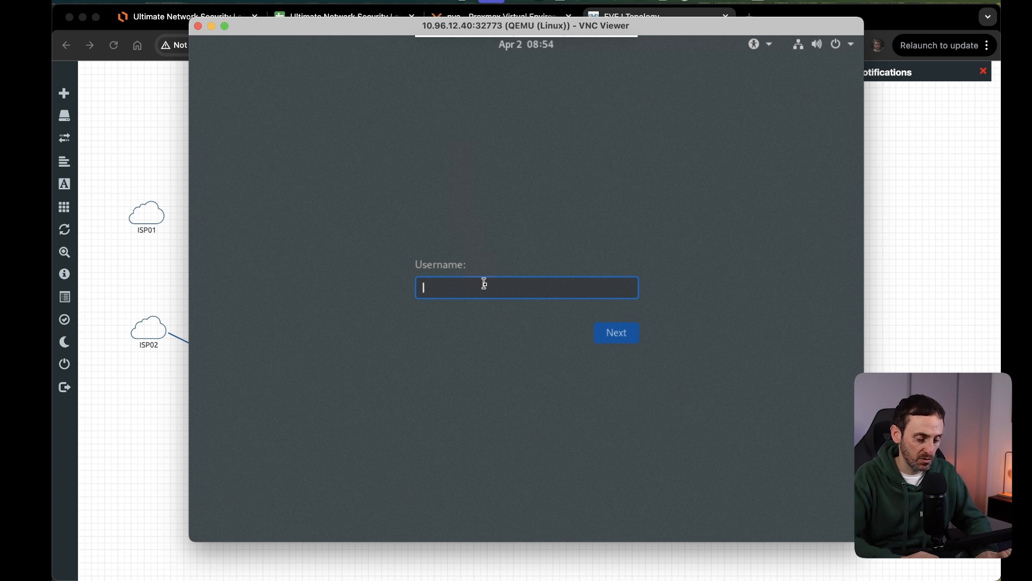
Sign in to the Kali Linux desktop as root with the account password.
type("root")
key("Return")
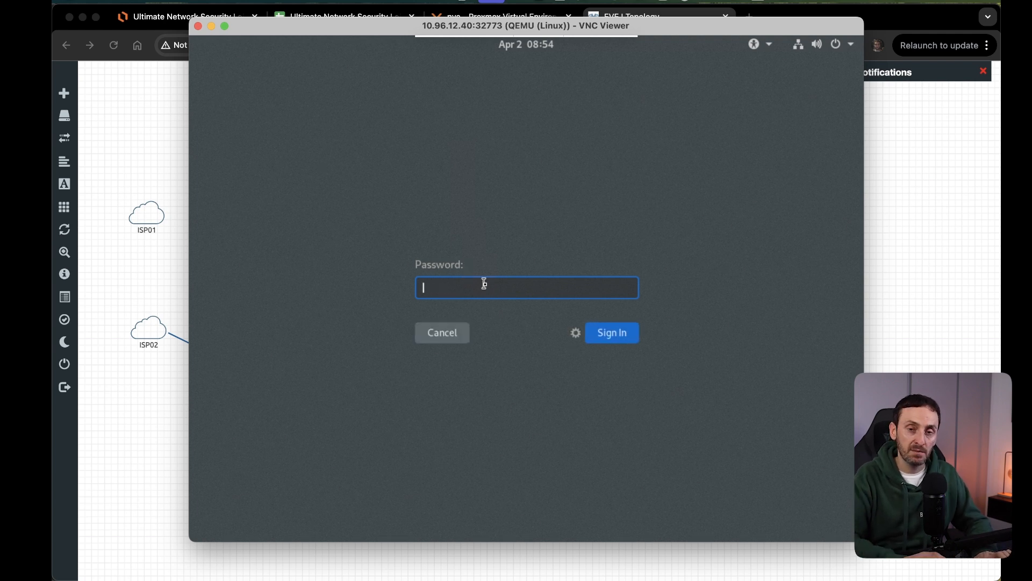
type("••••")
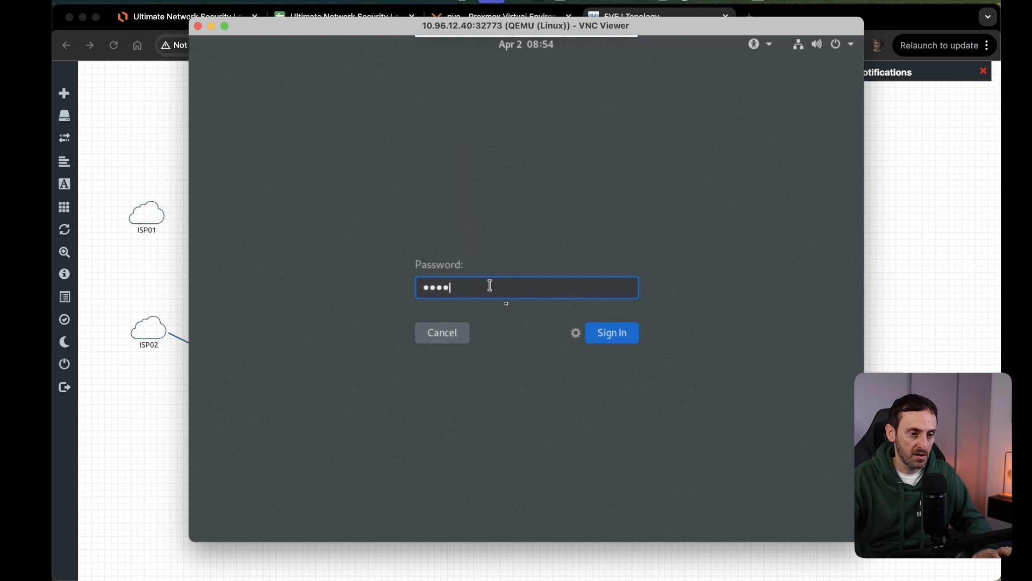
left_click(618, 337)
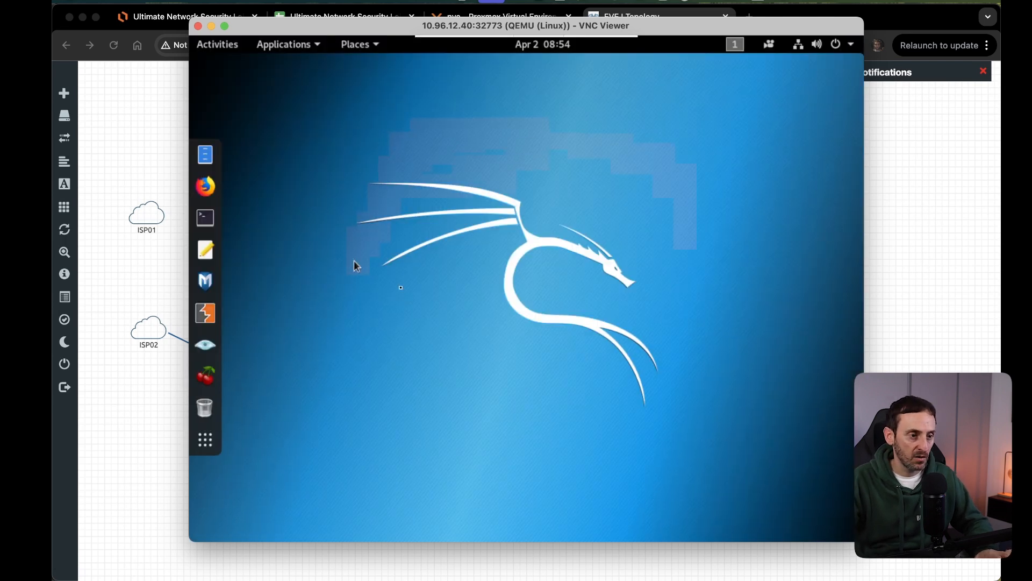
Open a terminal in Kali and run ip a to check the IPv4 address of eth0.
left_click(205, 217)
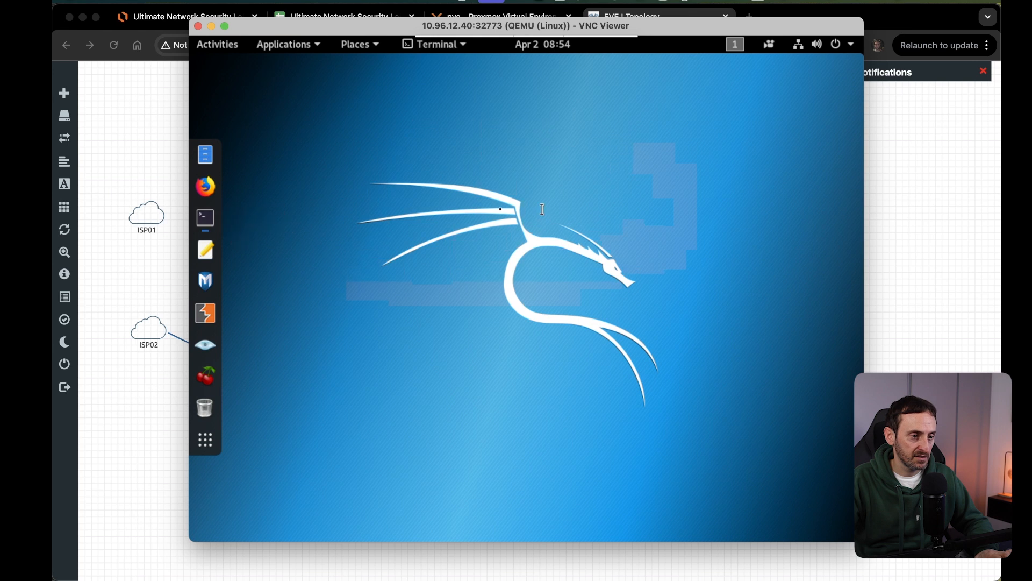
type("ip a")
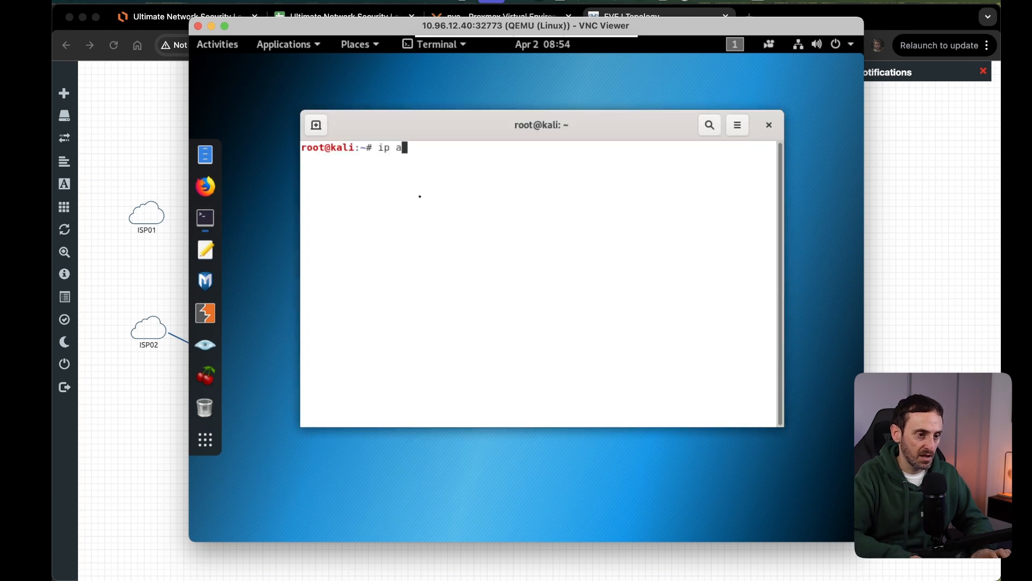
key("Return")
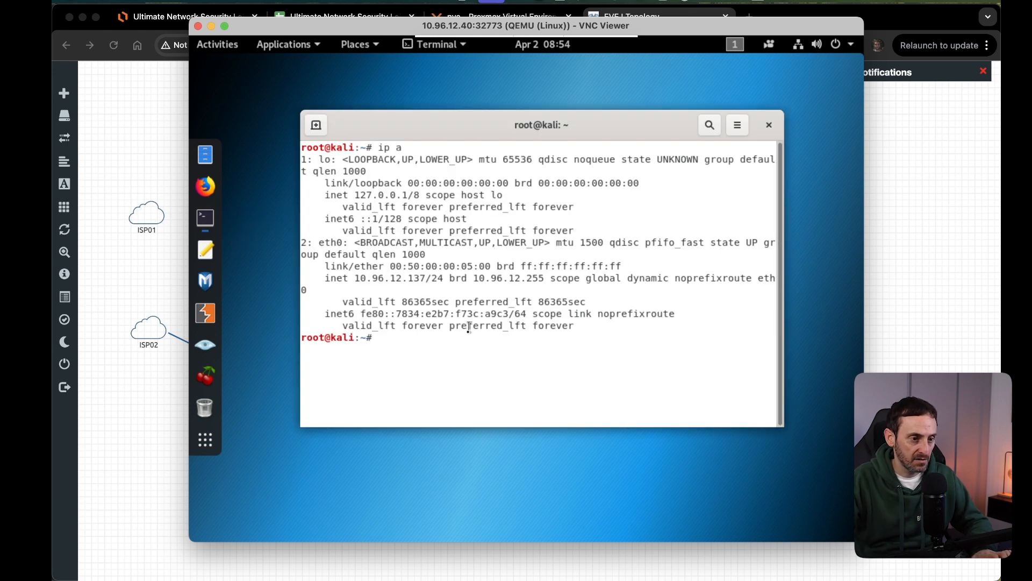
left_click_drag(328, 277, 438, 278)
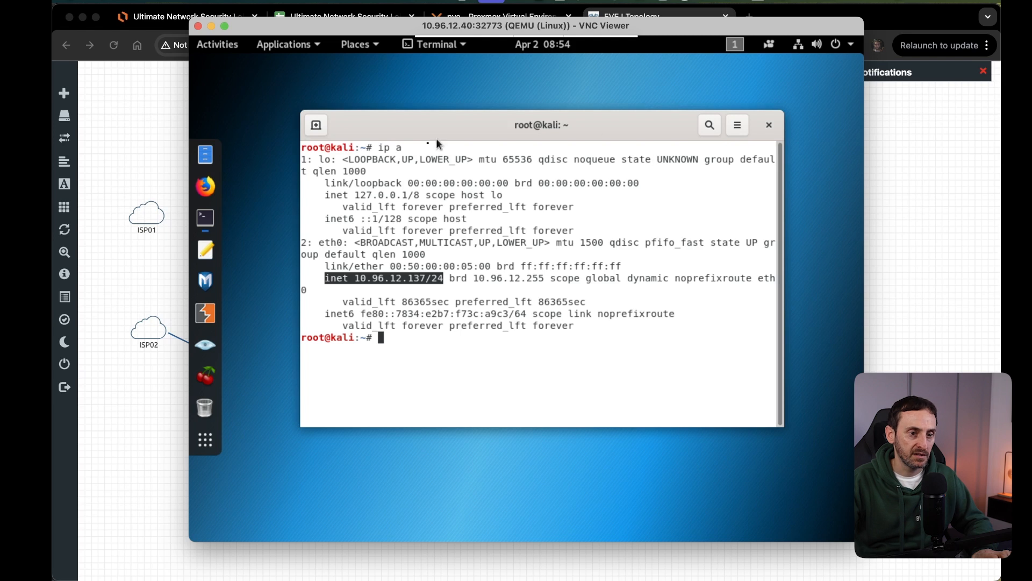
Close the Linux node's VNC console and move the Linux node slightly further down the topology.
left_click(198, 27)
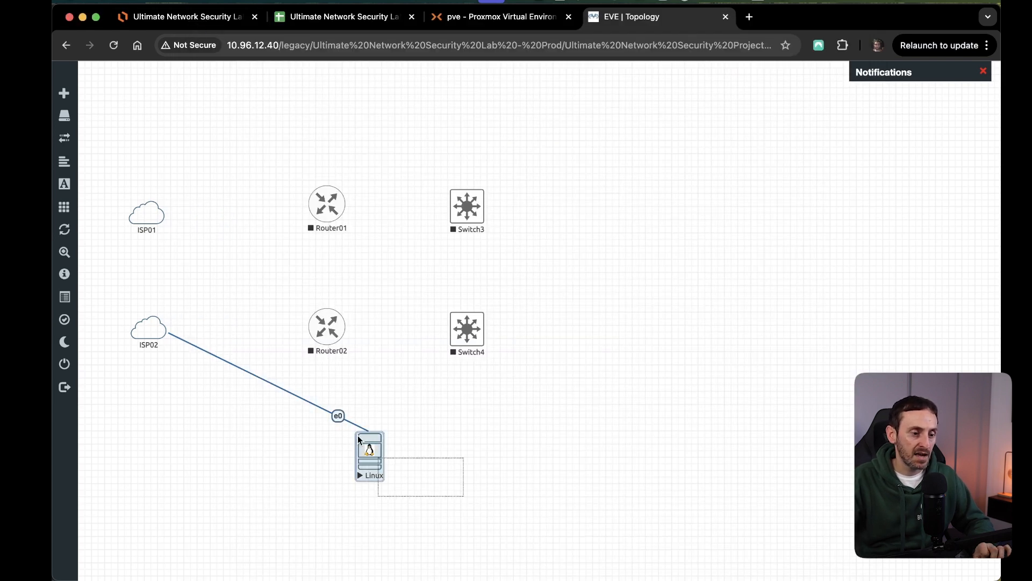
left_click_drag(373, 456, 381, 477)
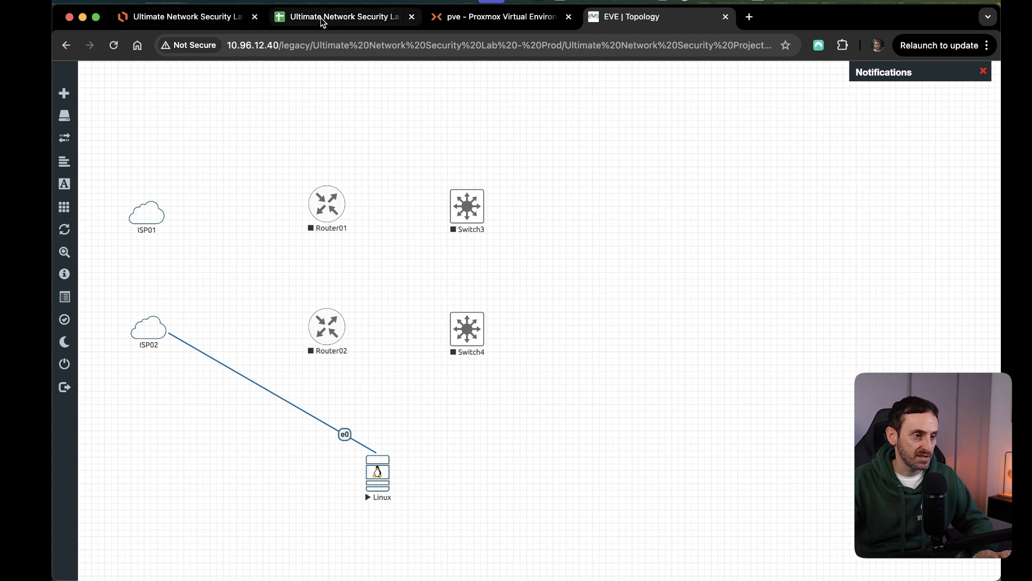
Switch to the Lucidchart diagram and examine the interface connections between the ISPs, routers and external switches on the Network LLD page.
left_click(194, 24)
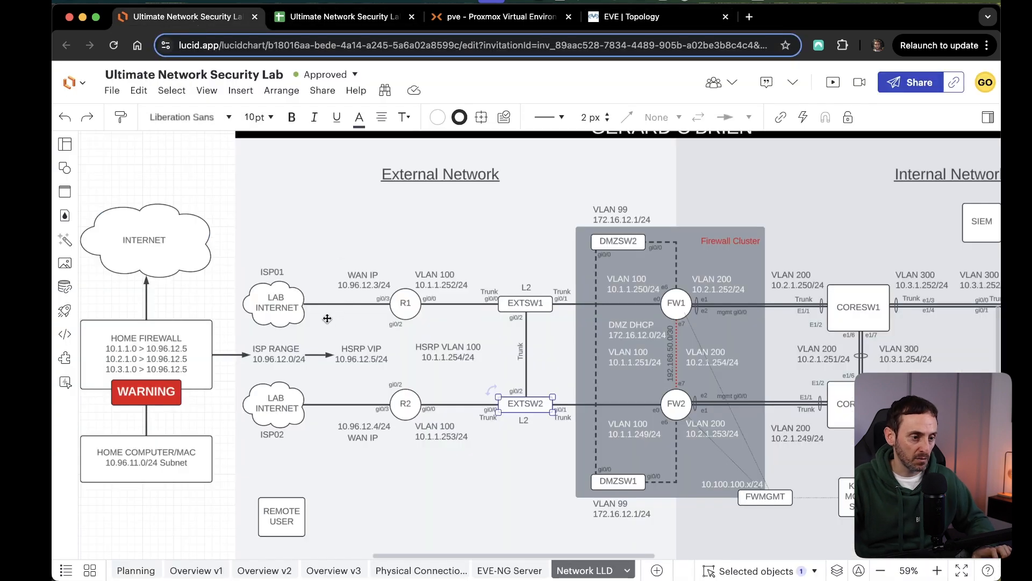
scroll(369, 308, "up", 2)
scroll(369, 308, "up", 5)
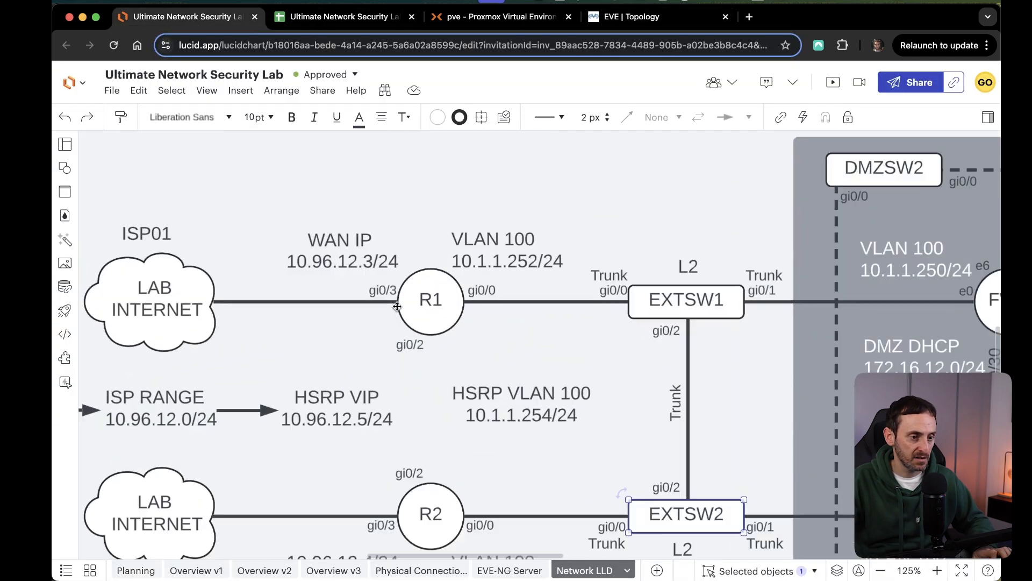
left_click_drag(471, 336, 426, 289)
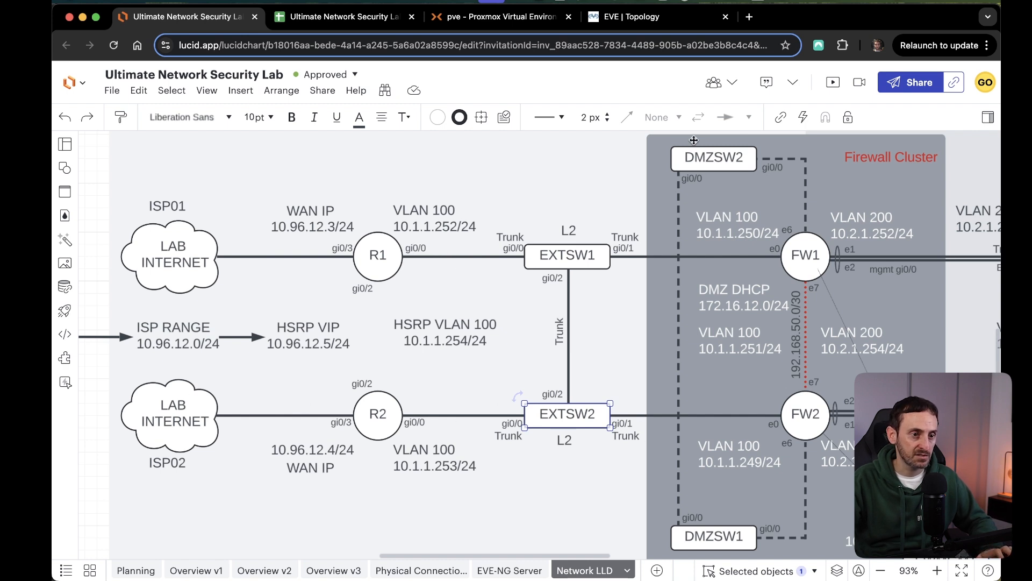
Switch back to the EVE-NG topology and connect ISP01 to Router01's Gi0/3 interface.
left_click(628, 21)
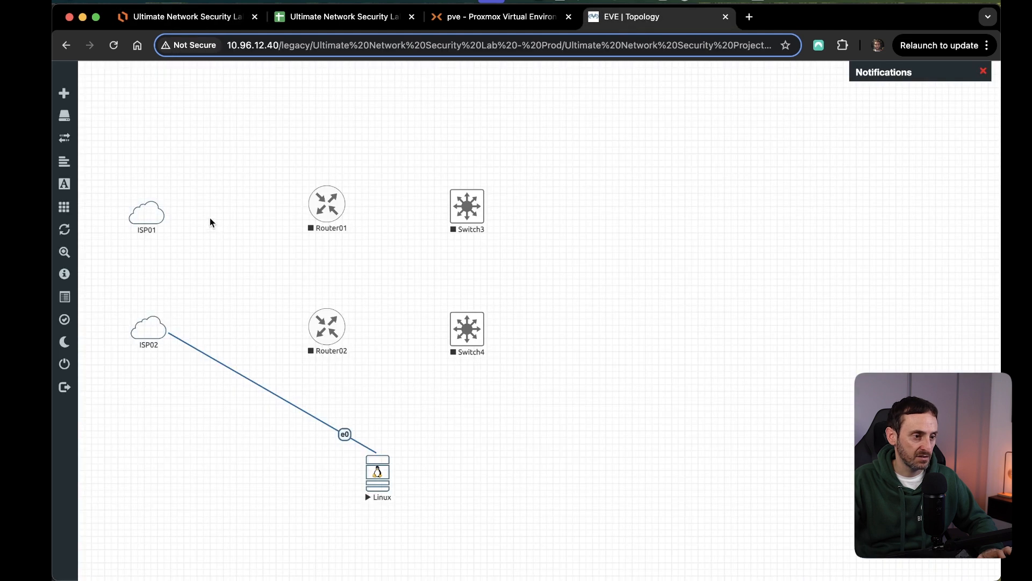
mouse_move(162, 217)
left_click_drag(161, 218, 321, 214)
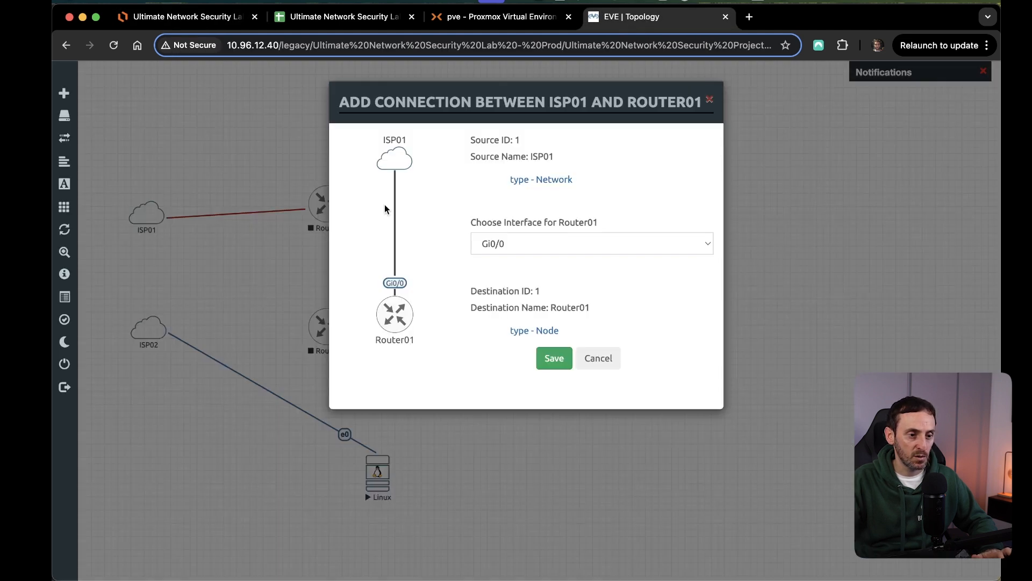
left_click(526, 251)
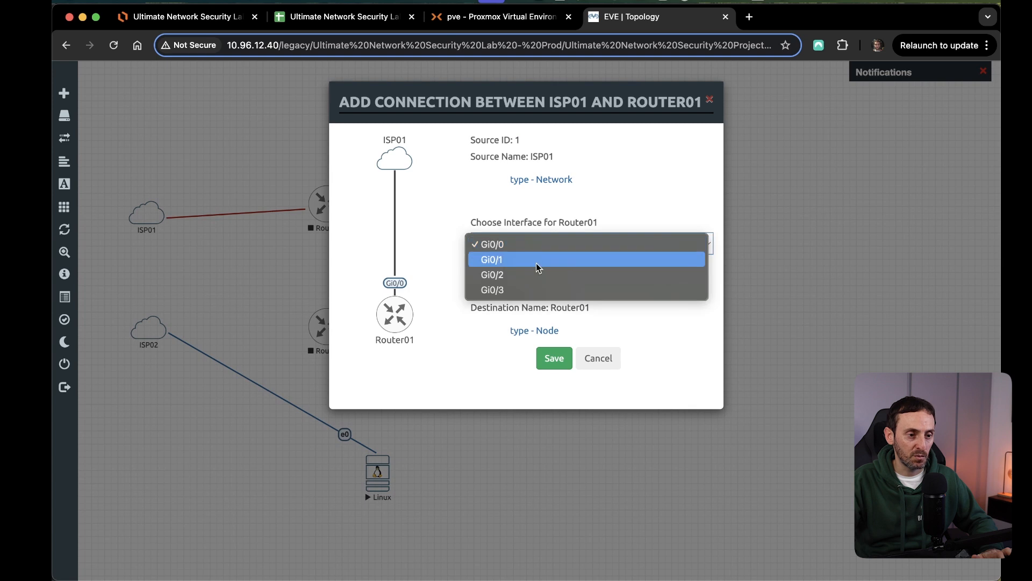
left_click(493, 293)
left_click(553, 357)
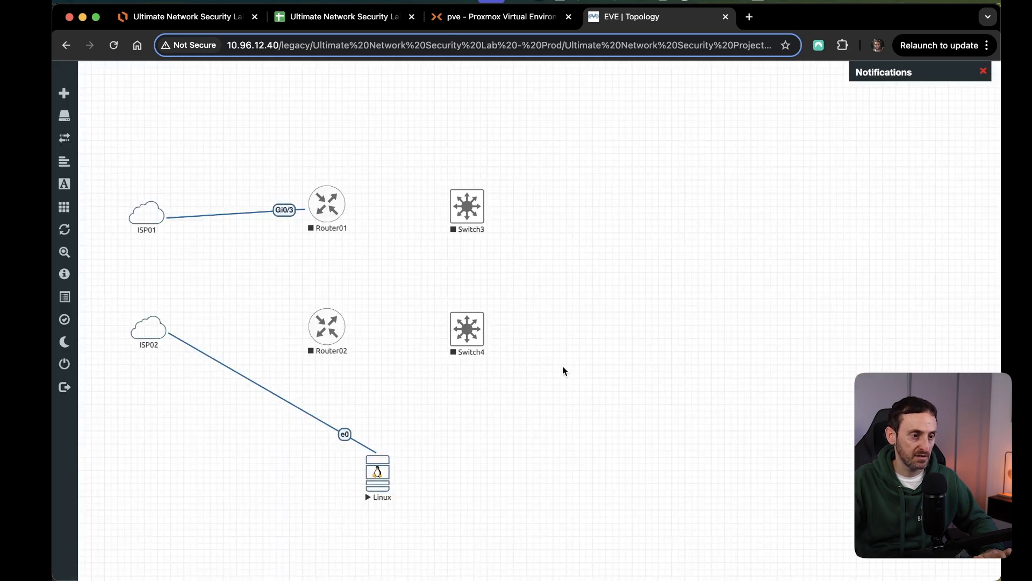
Connect ISP02 to Router02's Gi0/3 interface.
mouse_move(162, 333)
left_click_drag(163, 326, 325, 333)
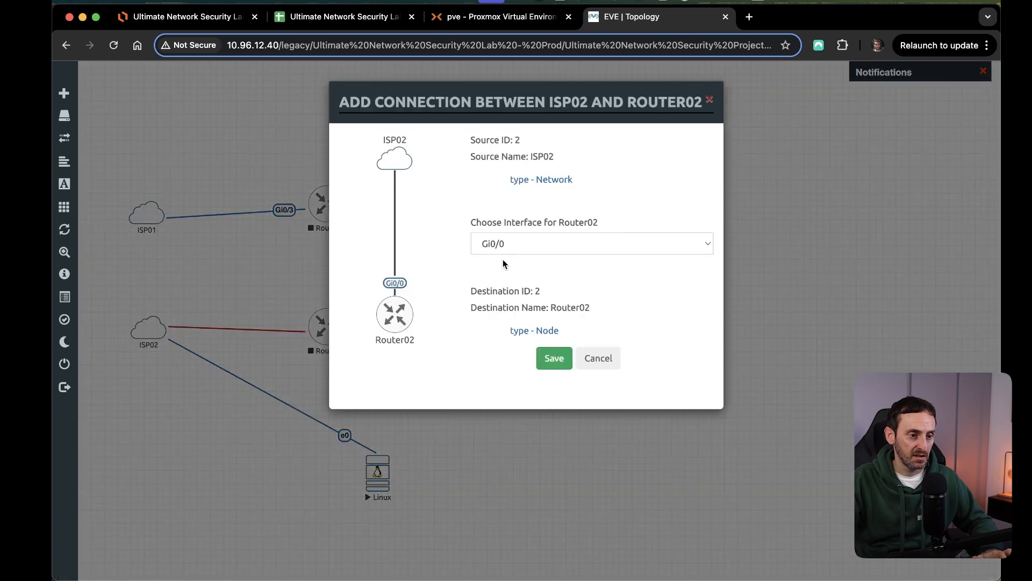
left_click(503, 248)
left_click(492, 290)
left_click(554, 358)
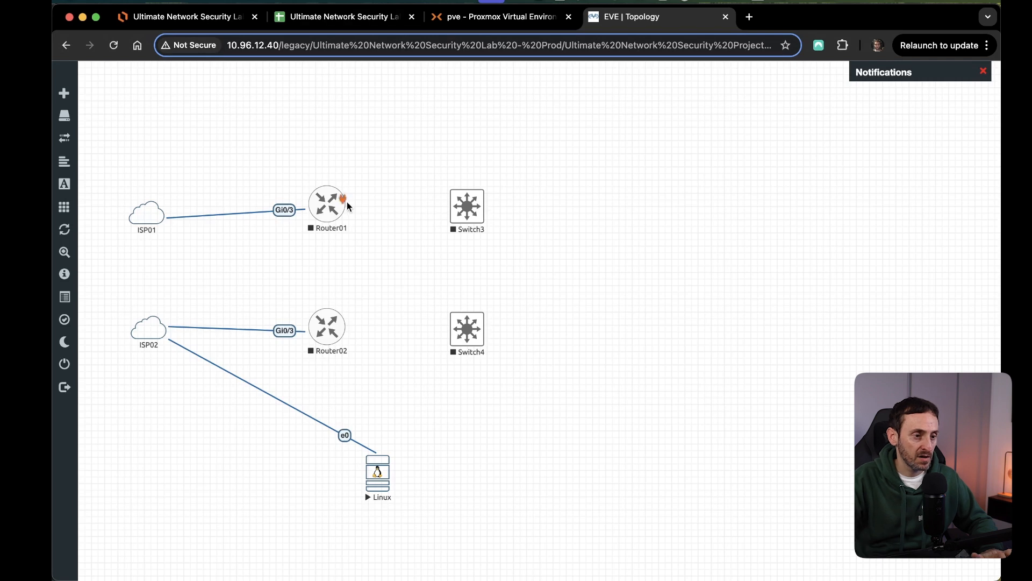
Connect Router01 Gi0/0 to Switch3 Gi0/0, and Router02 Gi0/0 to Switch4 Gi0/0.
left_click_drag(346, 205, 472, 212)
left_click(515, 246)
left_click(510, 243)
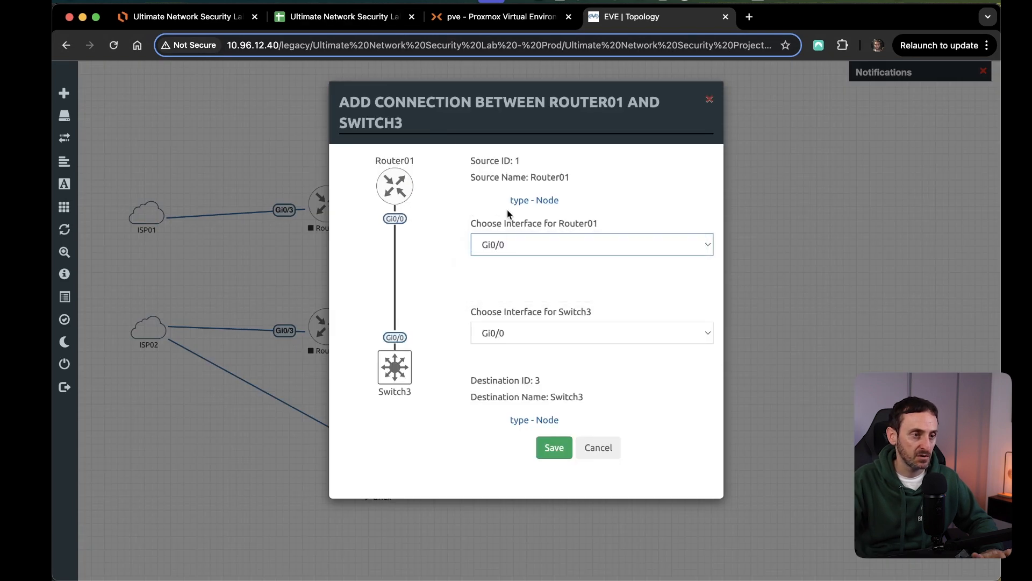
left_click(504, 333)
left_click(509, 337)
left_click(554, 447)
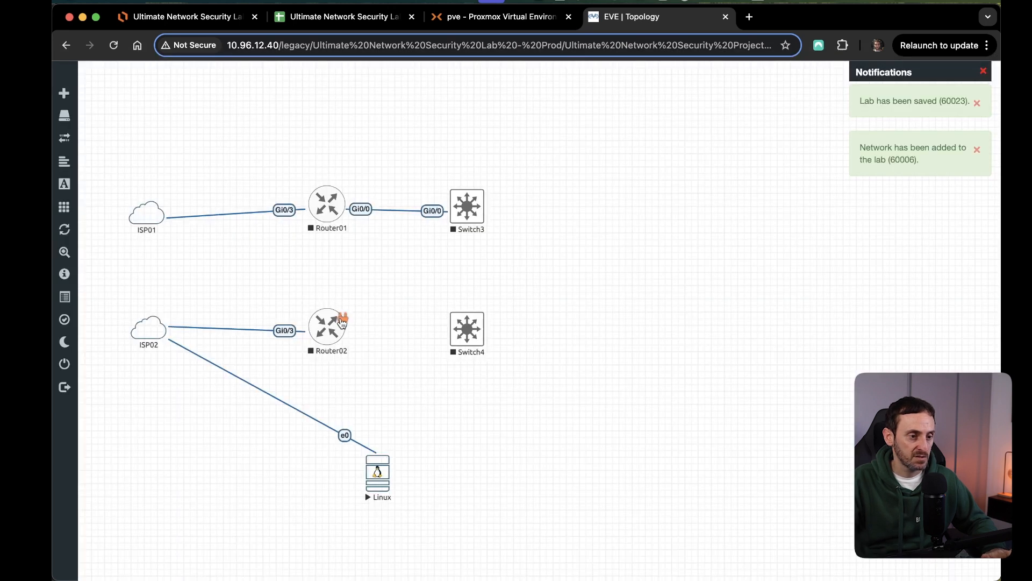
left_click_drag(342, 322, 466, 329)
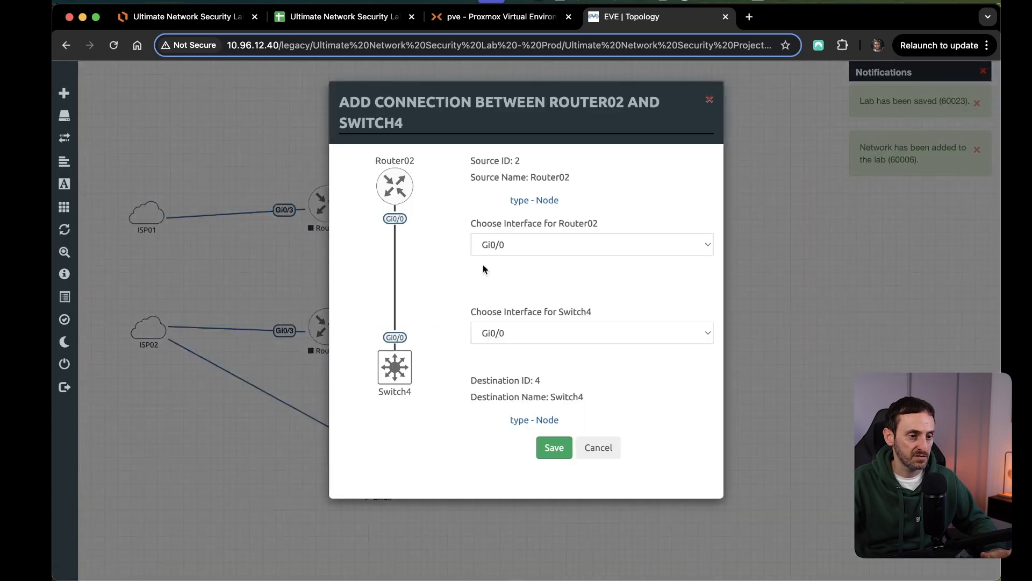
left_click(558, 449)
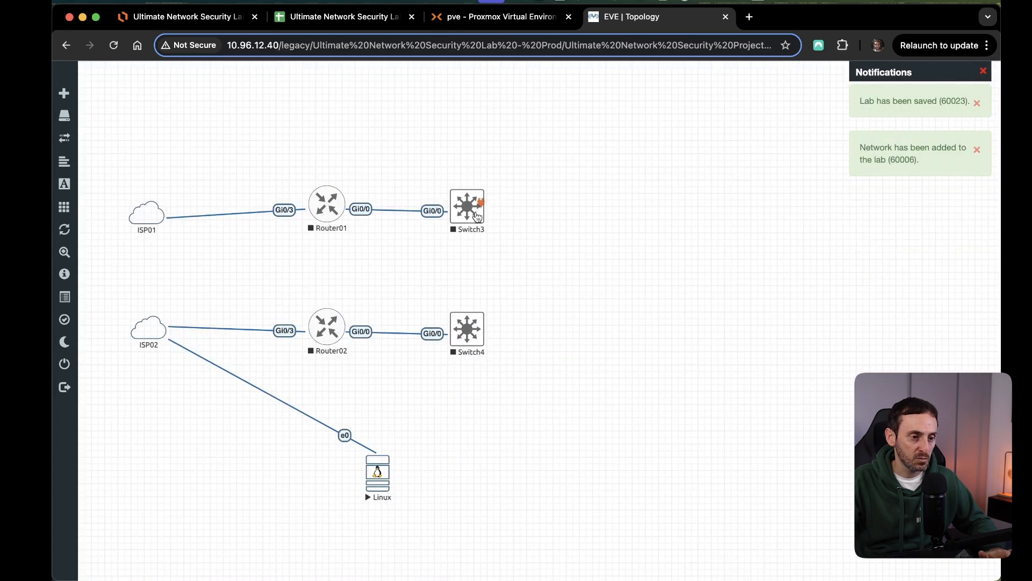
Connect Switch3 to Switch4 using interface Gi0/2 on both switches.
left_click_drag(483, 210, 467, 329)
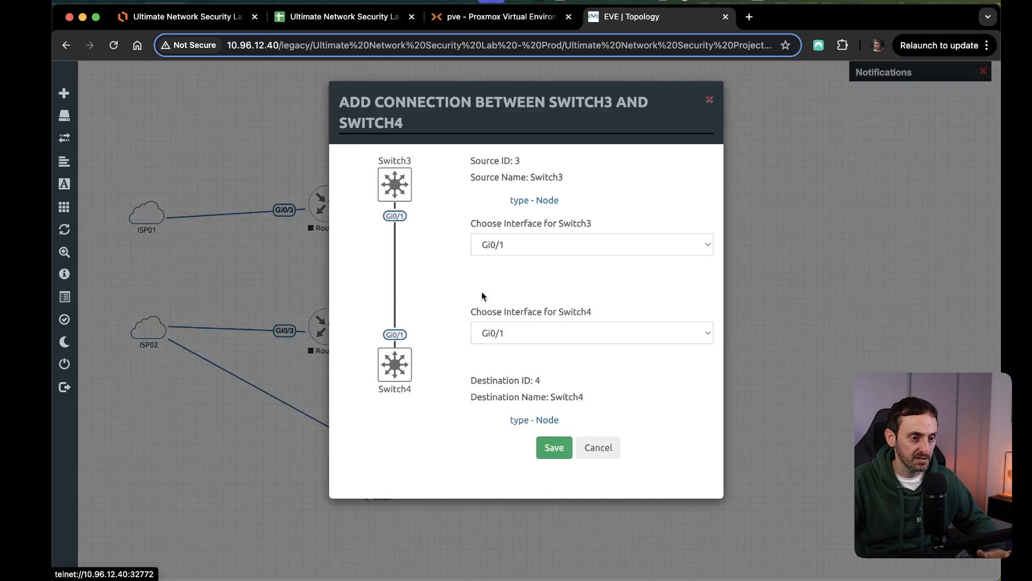
left_click(512, 244)
left_click(512, 260)
left_click(505, 334)
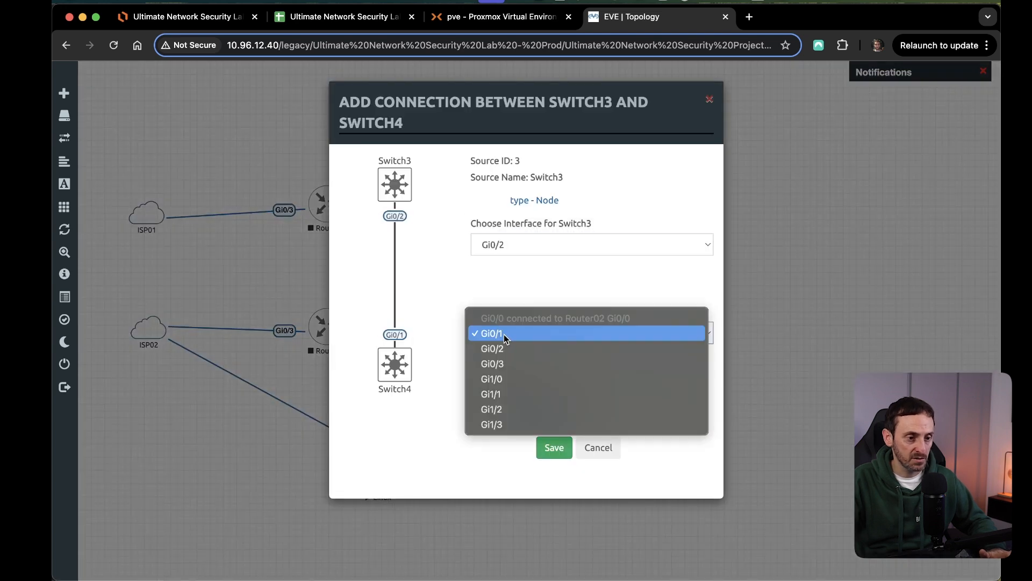
left_click(515, 348)
left_click(554, 450)
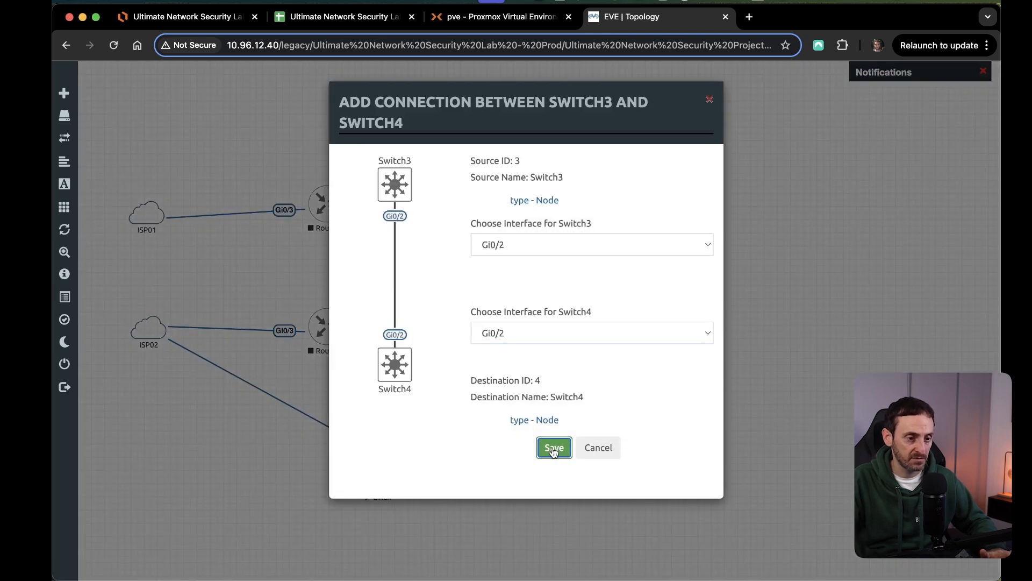